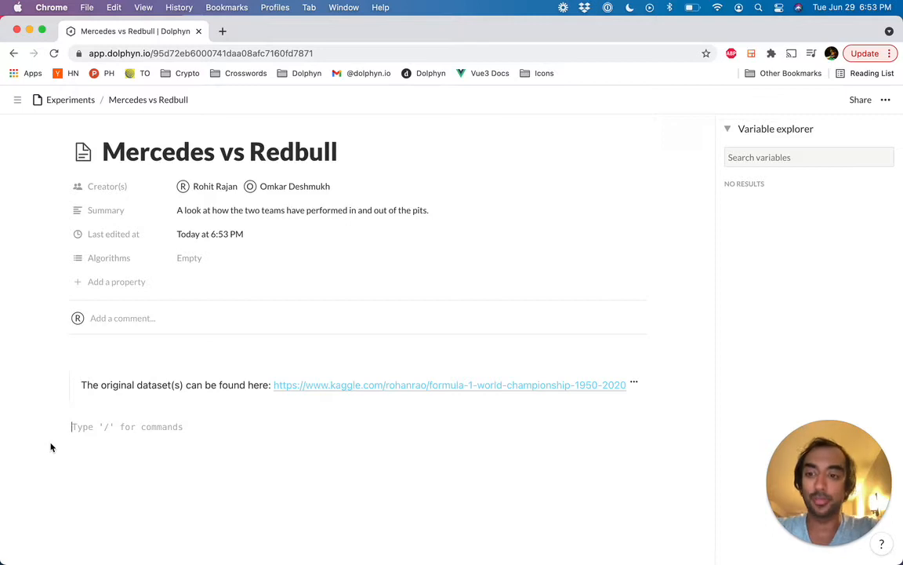
Step: Insert a table block below the dataset link, loading its data from the Pitstops CSV
{"action": "type", "text": "/table"}
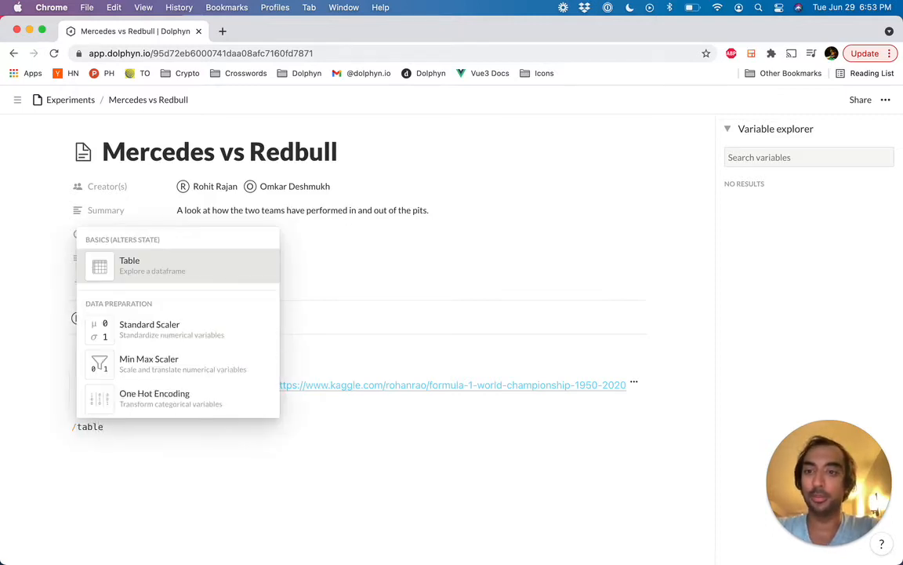
{"action": "key", "text": "Return"}
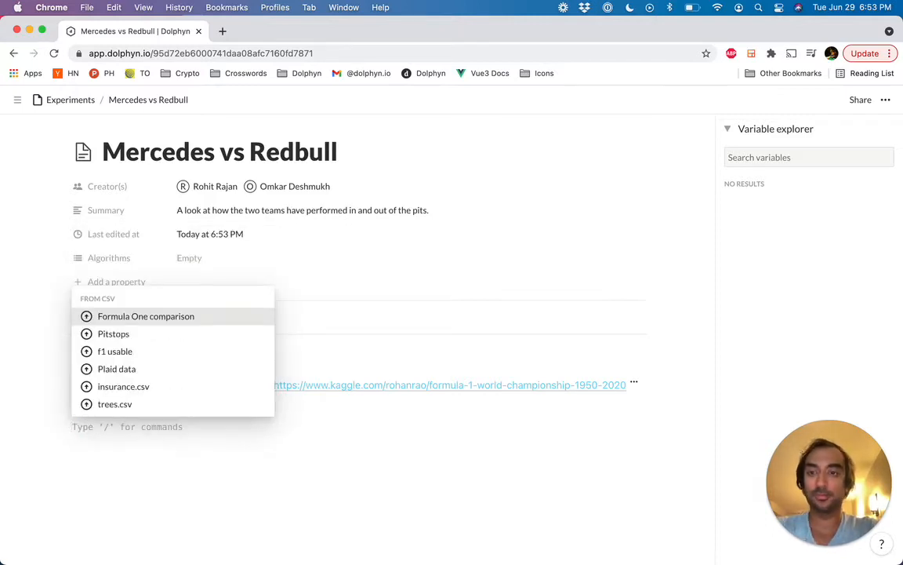
{"action": "key", "text": "Down"}
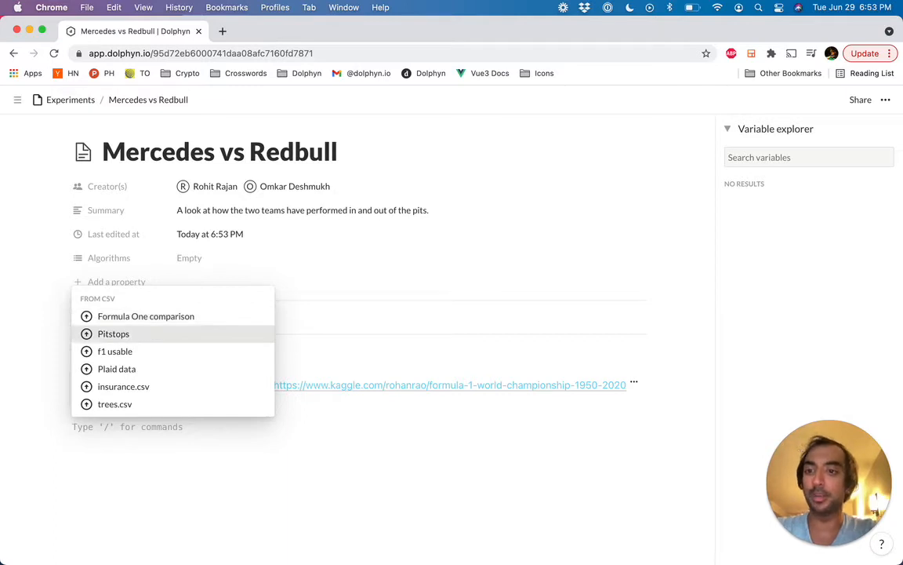
{"action": "key", "text": "Return"}
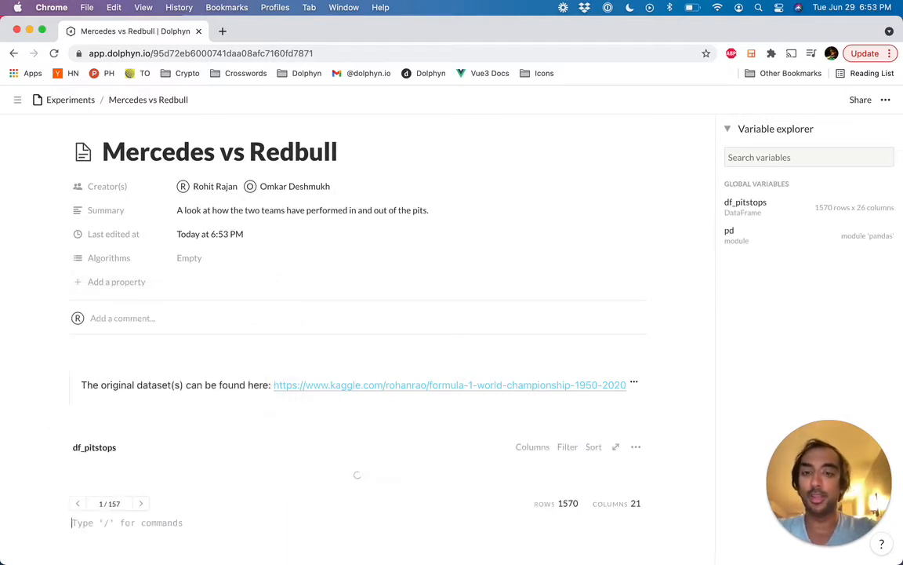
Step: Examine the df_pitstops table's columns and summary statistics, from resultId through to outlap_ms
{"action": "scroll", "coordinate": [193, 438], "scroll_direction": "down", "scroll_amount": 5}
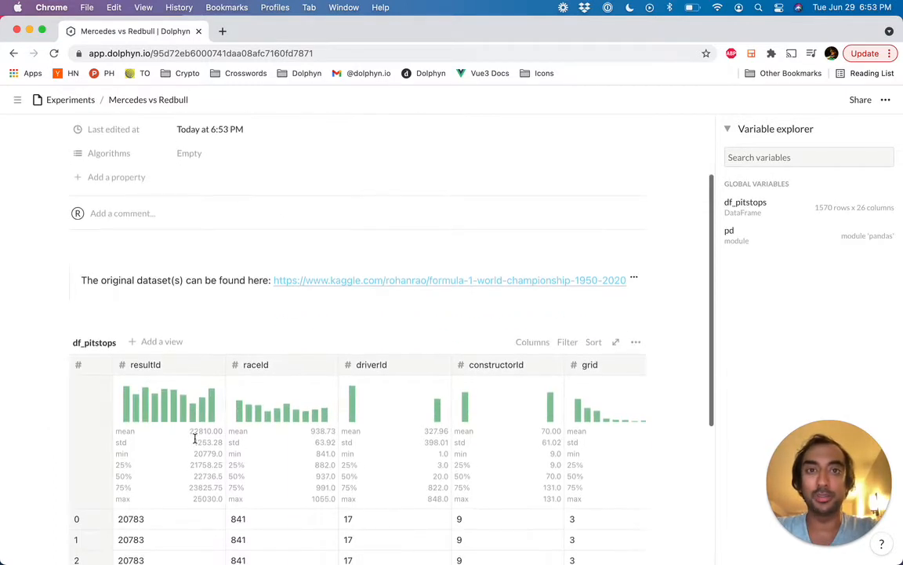
{"action": "scroll", "coordinate": [195, 443], "scroll_direction": "down", "scroll_amount": 3}
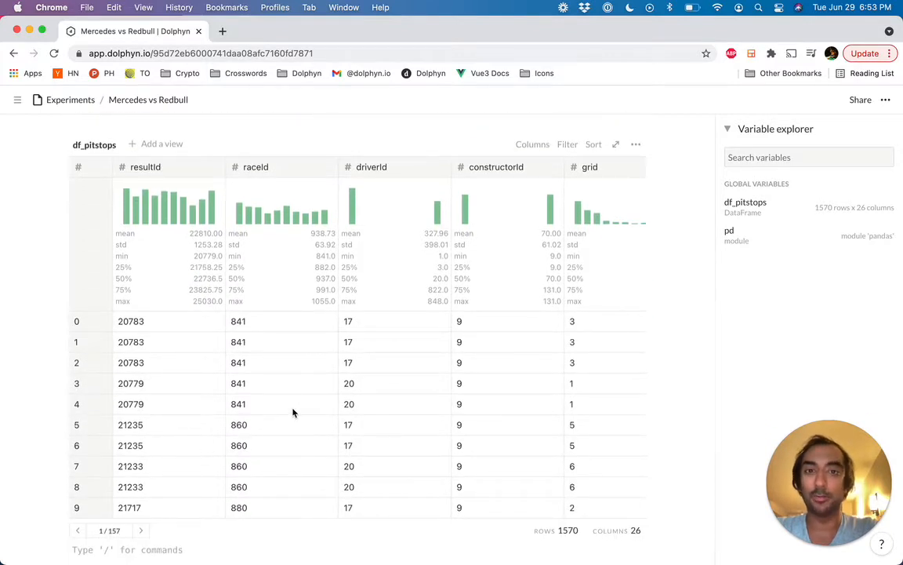
{"action": "scroll", "coordinate": [293, 413], "scroll_direction": "right", "scroll_amount": 1}
{"action": "scroll", "coordinate": [292, 412], "scroll_direction": "right", "scroll_amount": 4}
{"action": "scroll", "coordinate": [293, 413], "scroll_direction": "left", "scroll_amount": 3}
{"action": "scroll", "coordinate": [292, 413], "scroll_direction": "right", "scroll_amount": 8}
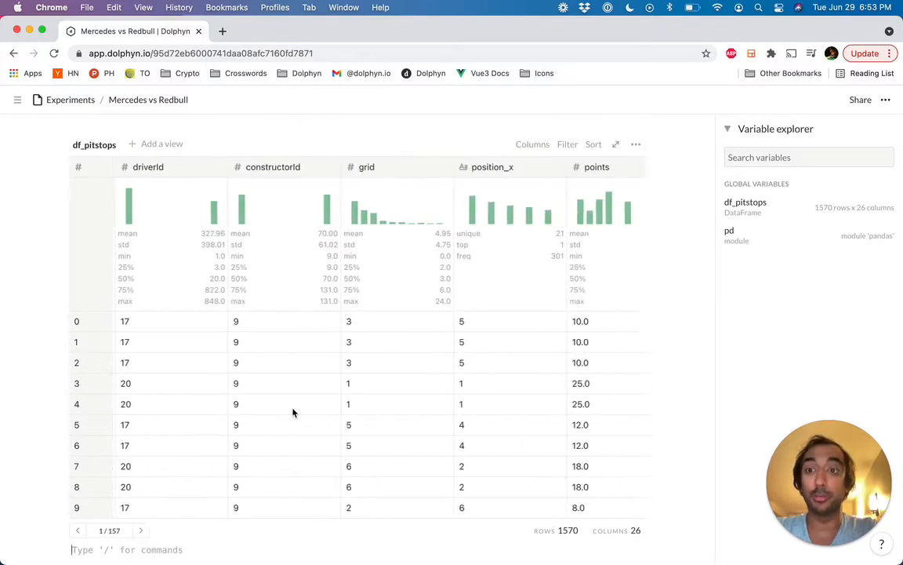
{"action": "scroll", "coordinate": [293, 413], "scroll_direction": "right", "scroll_amount": 15}
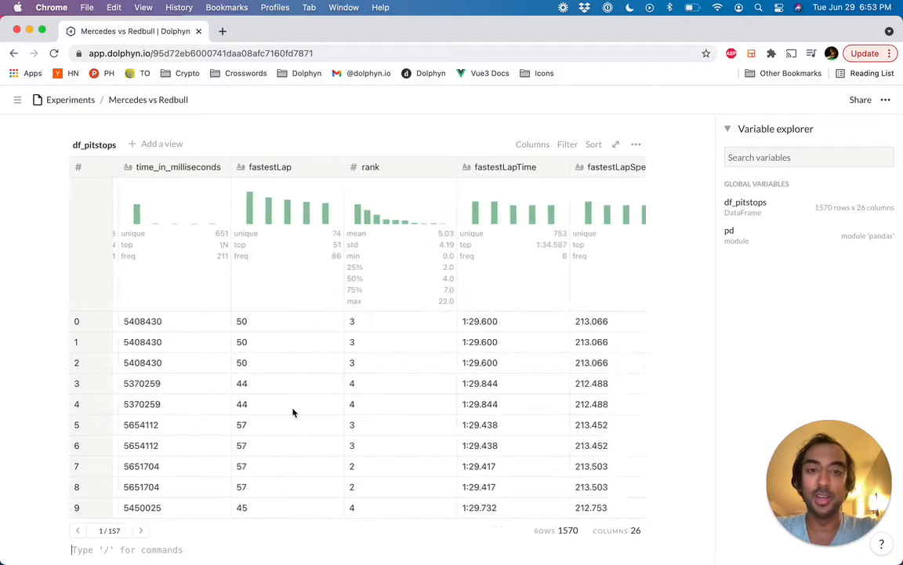
{"action": "scroll", "coordinate": [294, 412], "scroll_direction": "right", "scroll_amount": 12}
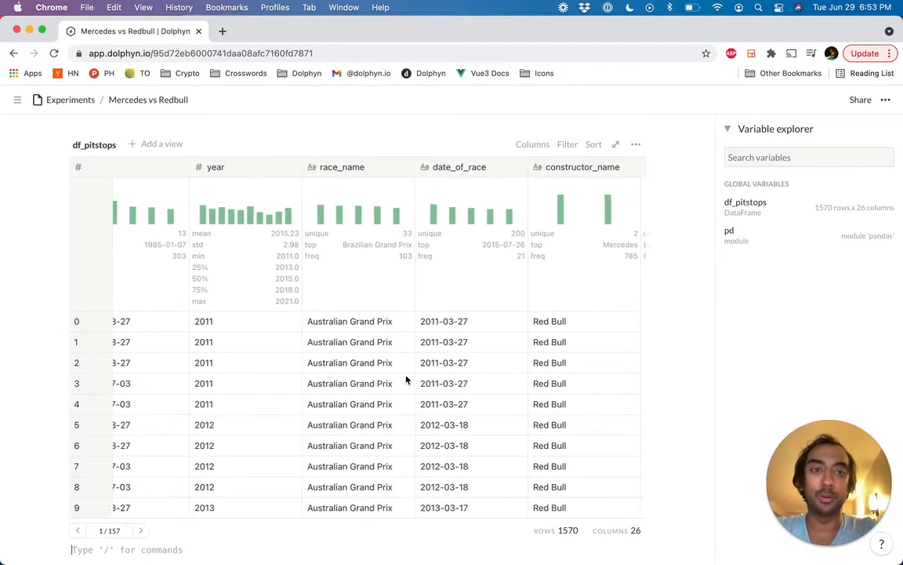
{"action": "scroll", "coordinate": [406, 380], "scroll_direction": "right", "scroll_amount": 5}
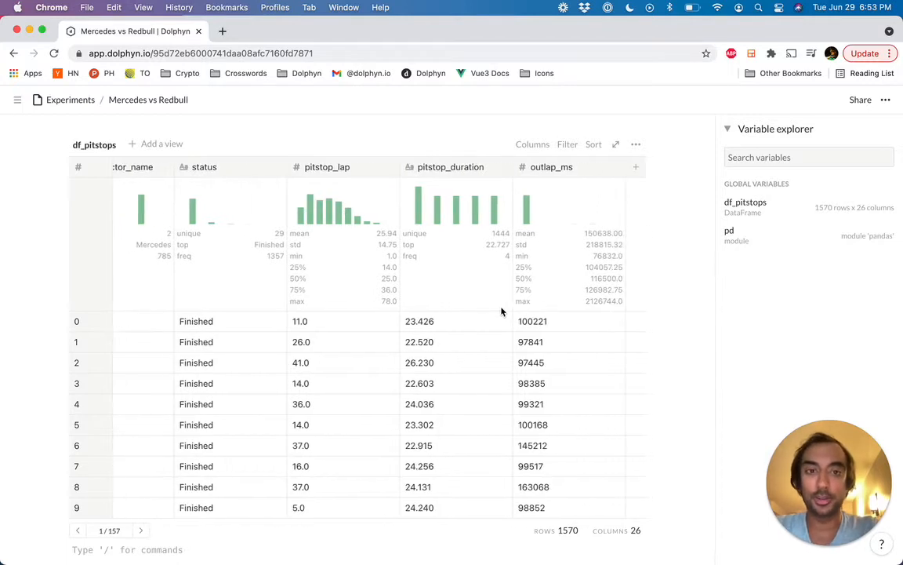
Step: Hide the status and pitstop_lap columns in the default view of df_pitstops
{"action": "left_click", "coordinate": [535, 146]}
{"action": "scroll", "coordinate": [551, 362], "scroll_direction": "down", "scroll_amount": 5}
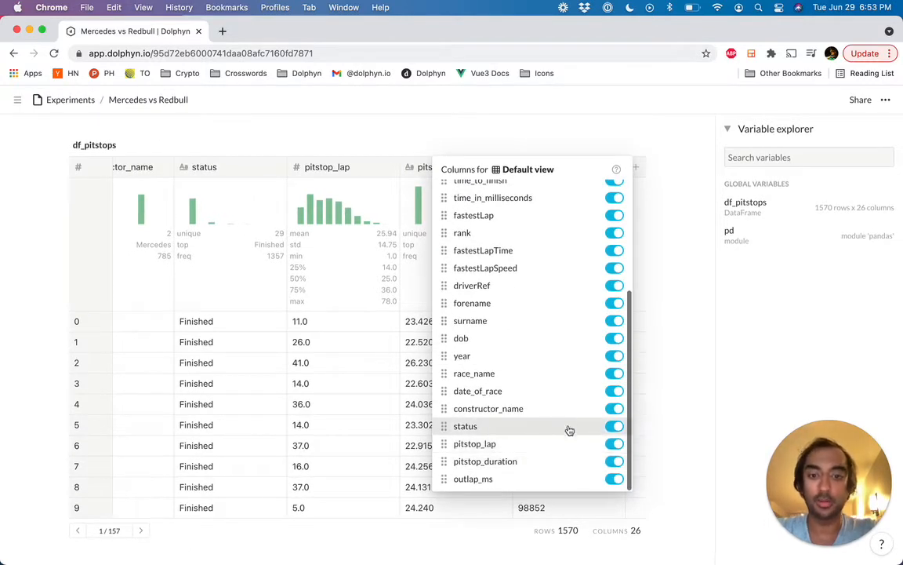
{"action": "left_click", "coordinate": [568, 428]}
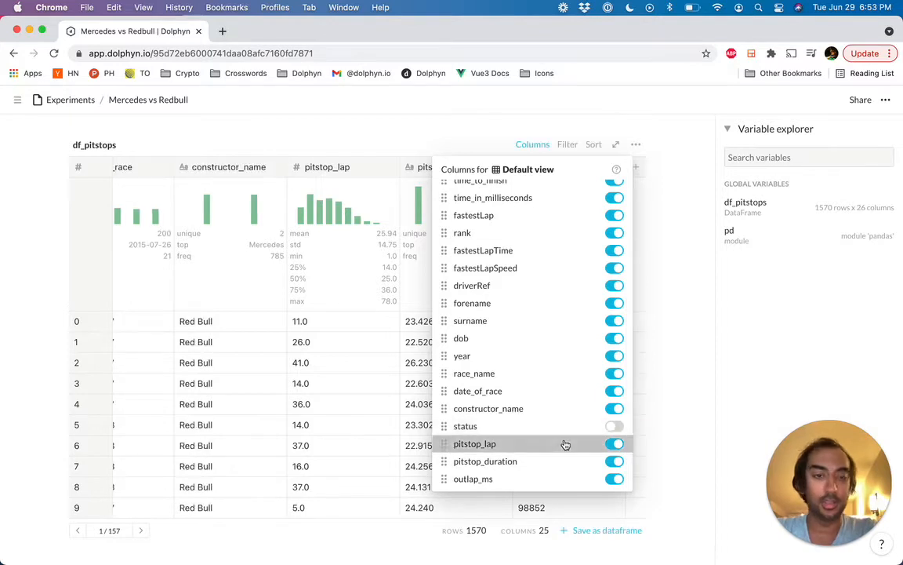
{"action": "left_click", "coordinate": [564, 444]}
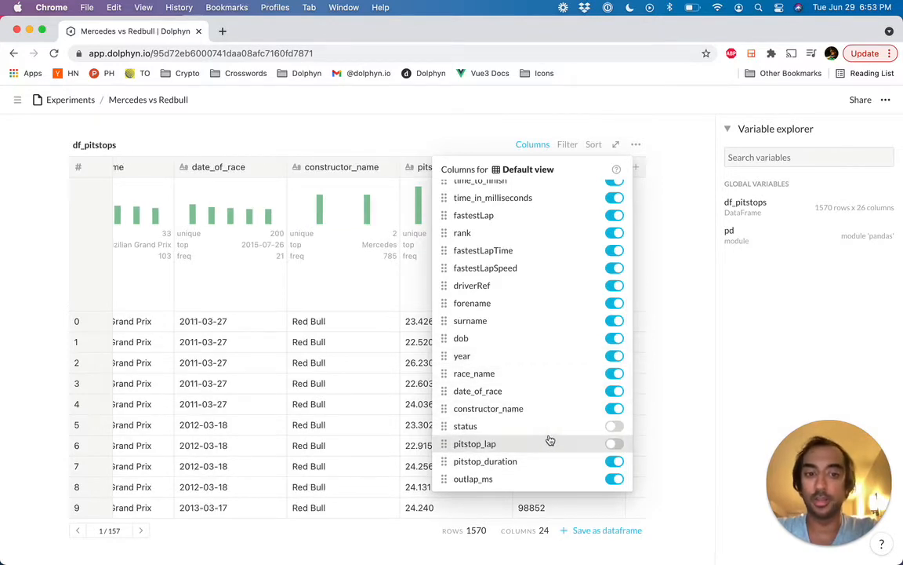
{"action": "left_click", "coordinate": [662, 356]}
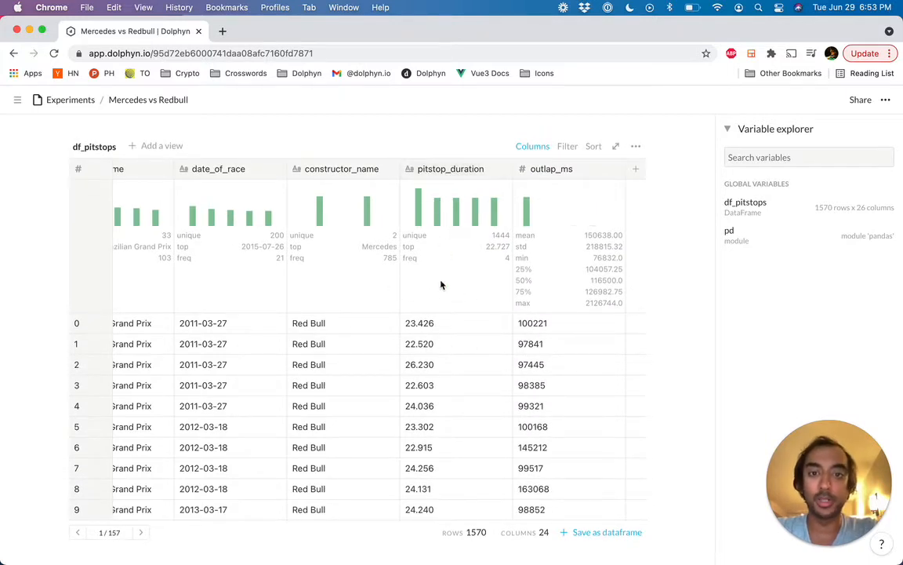
Step: Change the column type of pitstop_duration to Number
{"action": "left_click", "coordinate": [461, 170]}
{"action": "mouse_move", "coordinate": [472, 247]}
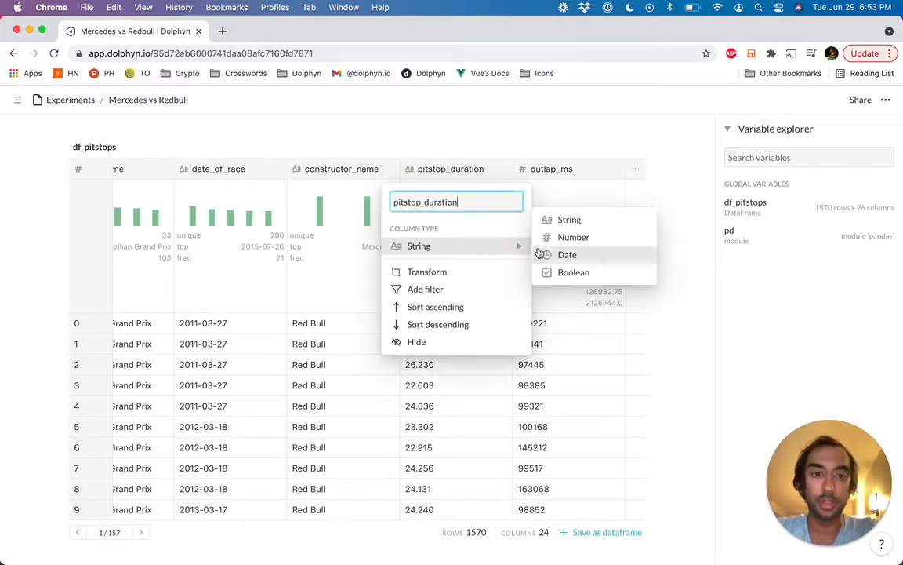
{"action": "left_click", "coordinate": [587, 243]}
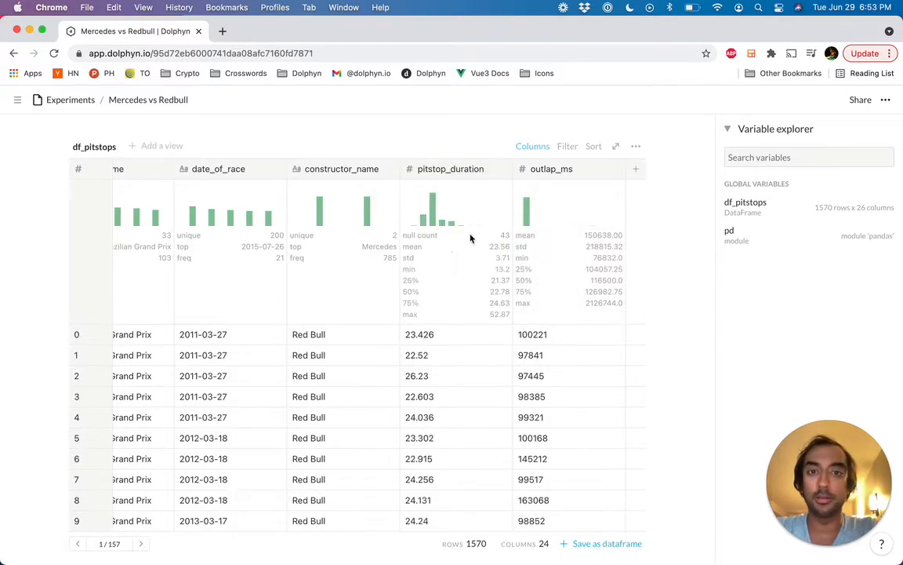
Step: Apply a heatmap fill to the pitstop_duration column using the Green, Yellow & Red color scale
{"action": "scroll", "coordinate": [468, 293], "scroll_direction": "down", "scroll_amount": 1}
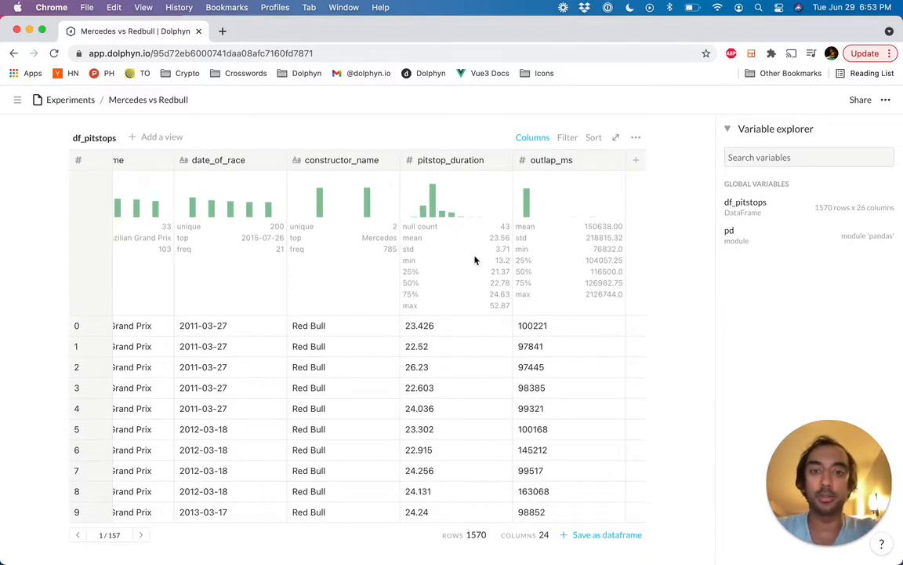
{"action": "left_click", "coordinate": [464, 159]}
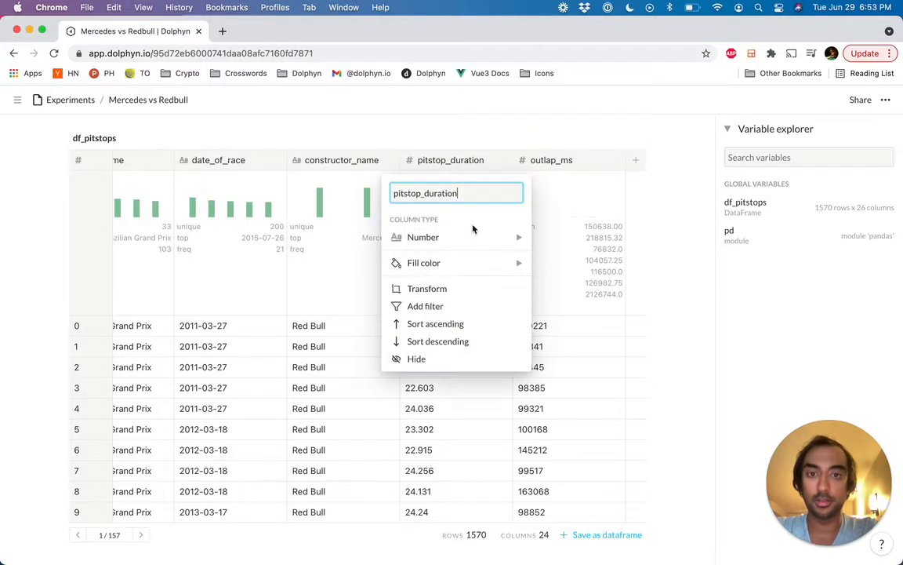
{"action": "mouse_move", "coordinate": [472, 263]}
{"action": "left_click", "coordinate": [566, 262]}
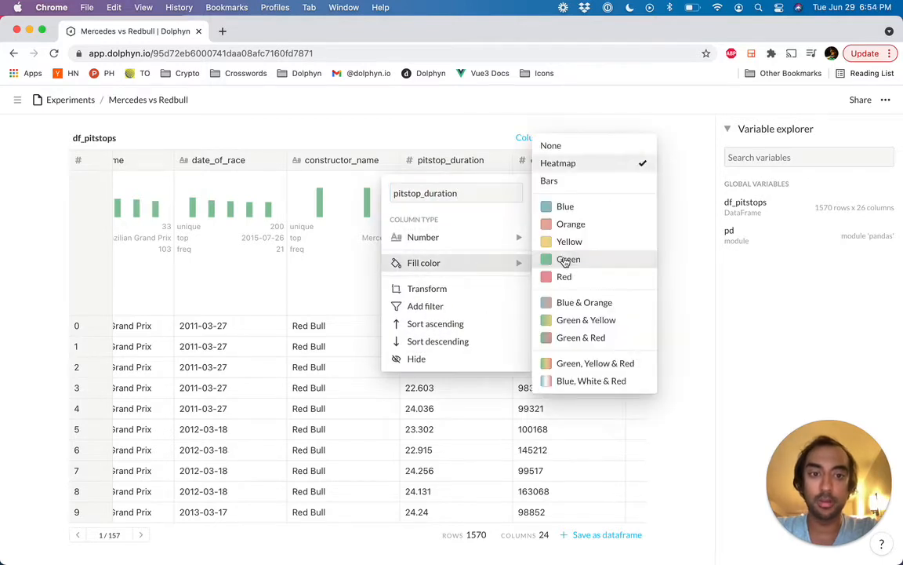
{"action": "left_click", "coordinate": [595, 363]}
Step: Examine the color-filled pitstop_duration values on the next three pages of df_pitstops rows
{"action": "scroll", "coordinate": [412, 384], "scroll_direction": "down", "scroll_amount": 1}
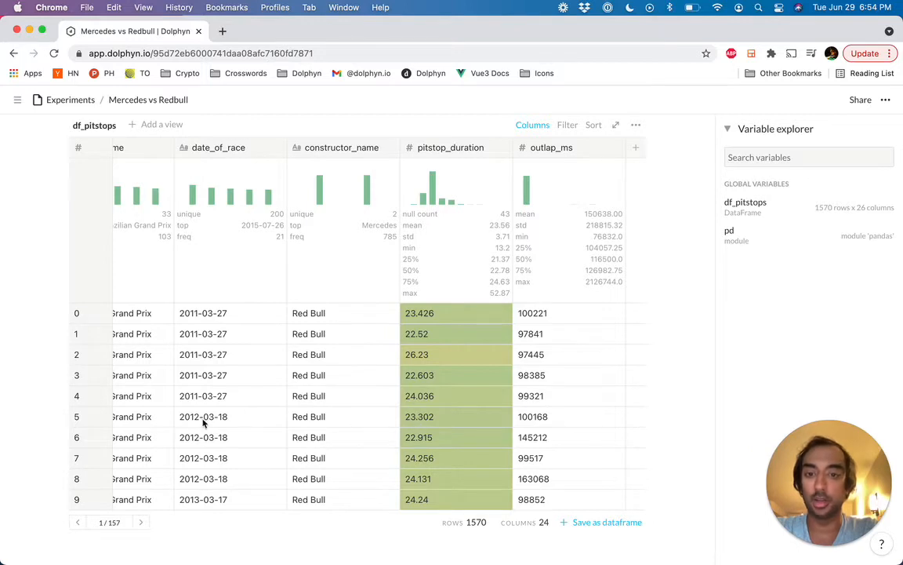
{"action": "left_click", "coordinate": [143, 522]}
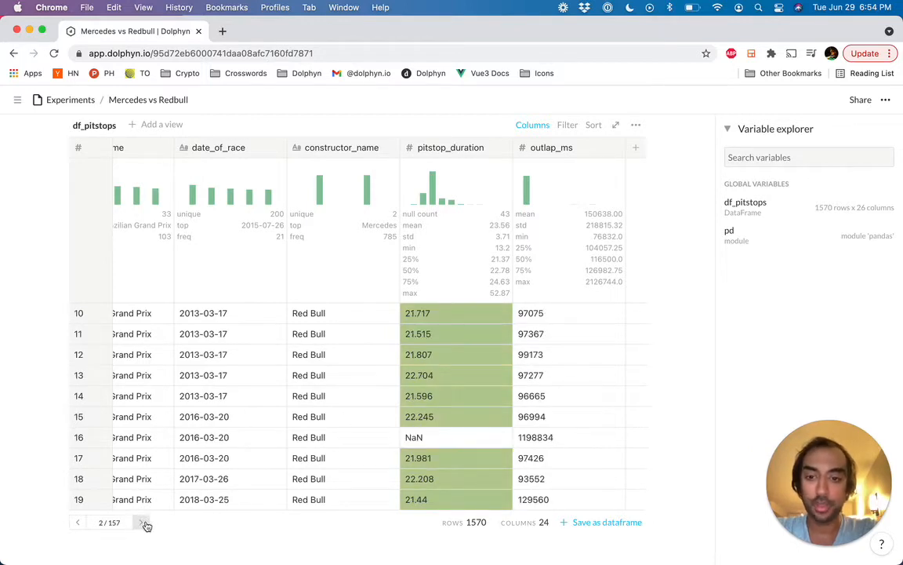
{"action": "left_click", "coordinate": [143, 522]}
{"action": "left_click", "coordinate": [143, 522]}
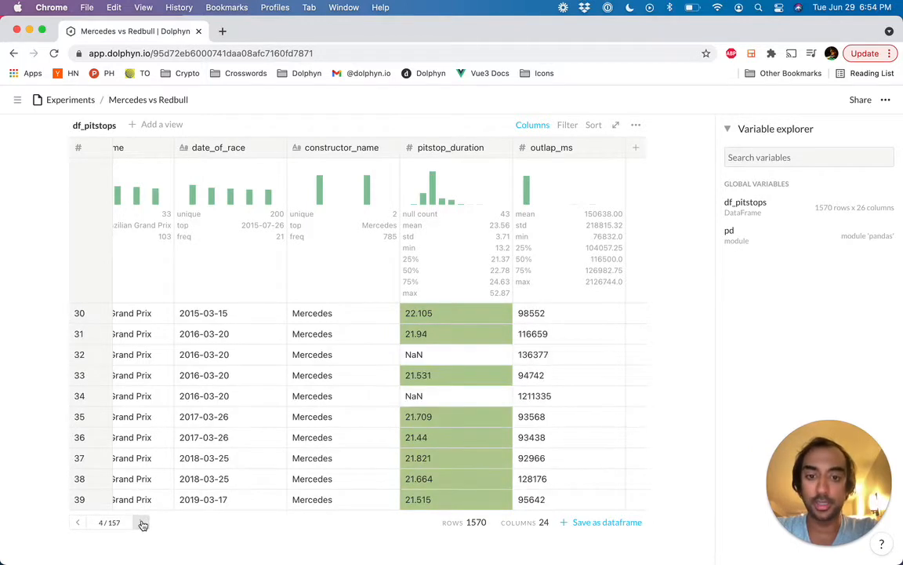
{"action": "scroll", "coordinate": [352, 427], "scroll_direction": "up", "scroll_amount": 1}
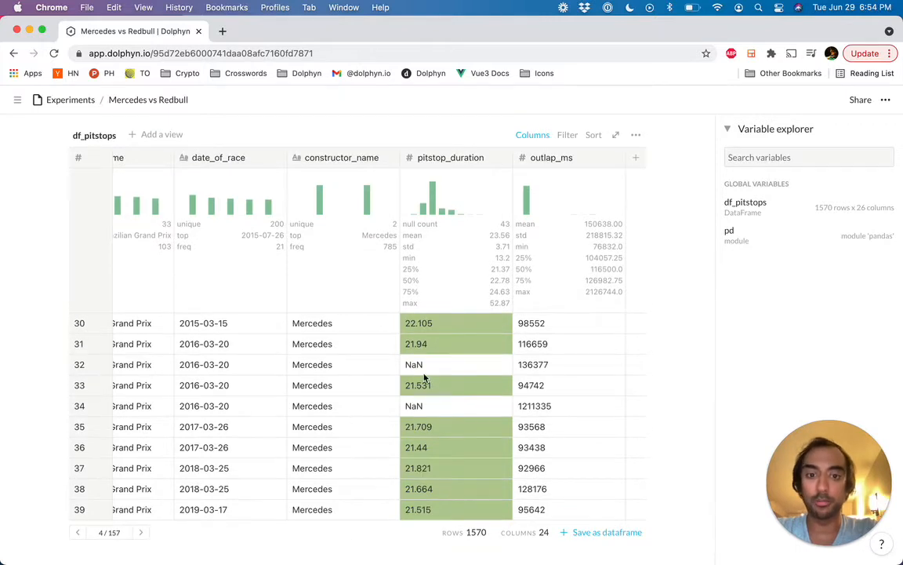
{"action": "scroll", "coordinate": [430, 396], "scroll_direction": "up", "scroll_amount": 2}
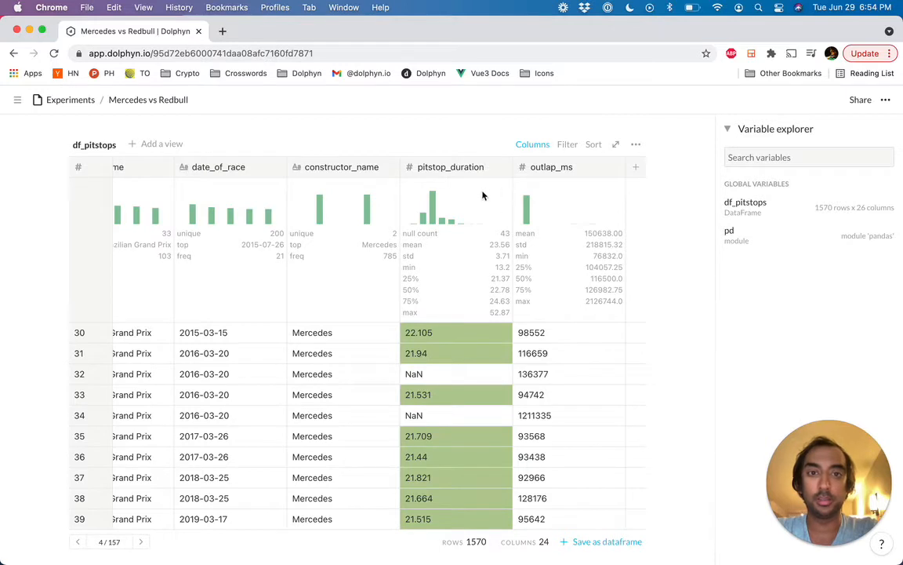
Step: Filter df_pitstops to rows where pitstop_duration Is not NA, and return to the first page of rows
{"action": "left_click", "coordinate": [567, 145]}
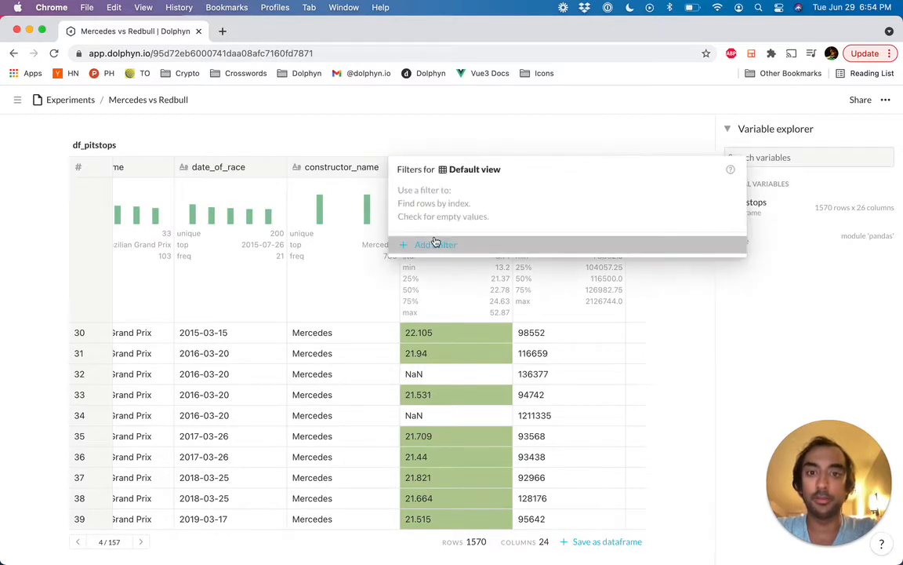
{"action": "left_click", "coordinate": [482, 241]}
{"action": "left_click", "coordinate": [487, 198]}
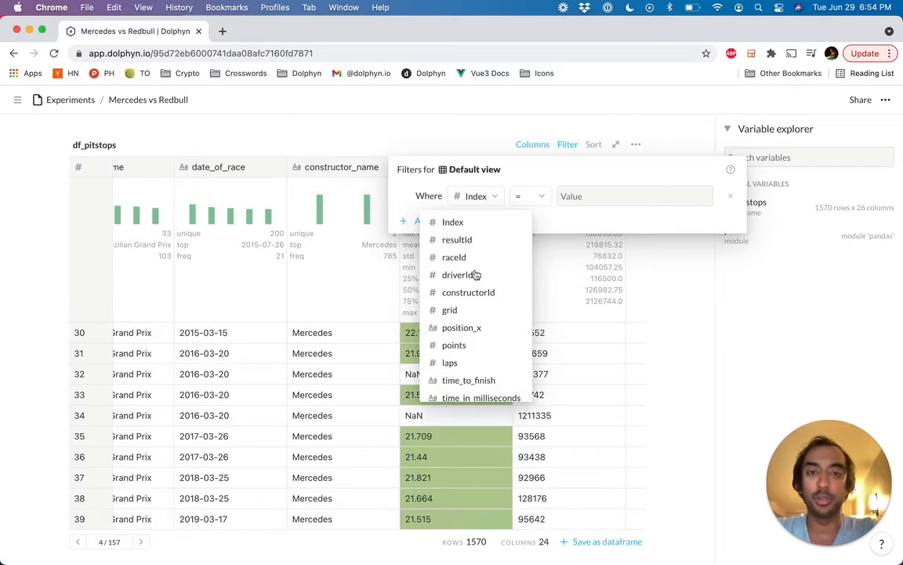
{"action": "scroll", "coordinate": [474, 274], "scroll_direction": "down", "scroll_amount": 6}
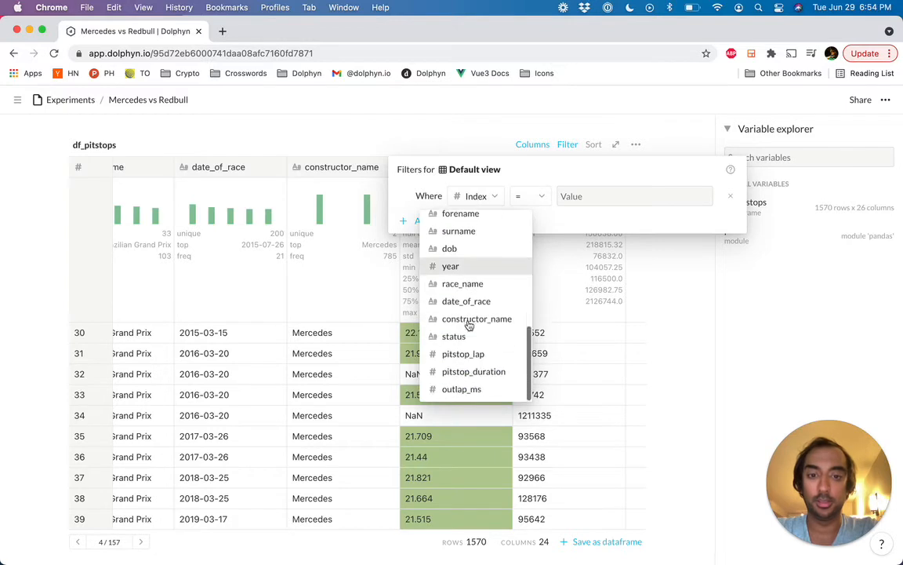
{"action": "left_click", "coordinate": [469, 371]}
{"action": "left_click", "coordinate": [549, 201]}
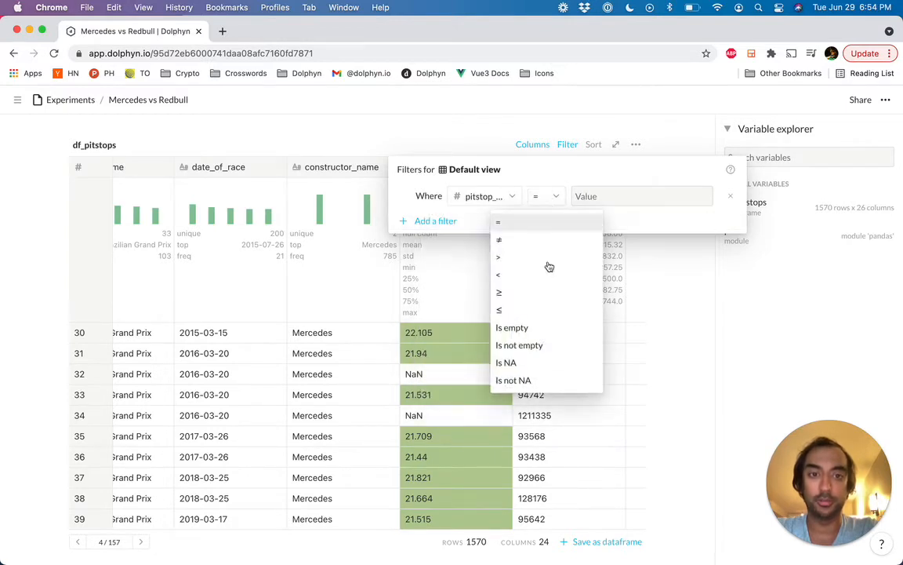
{"action": "left_click", "coordinate": [535, 380]}
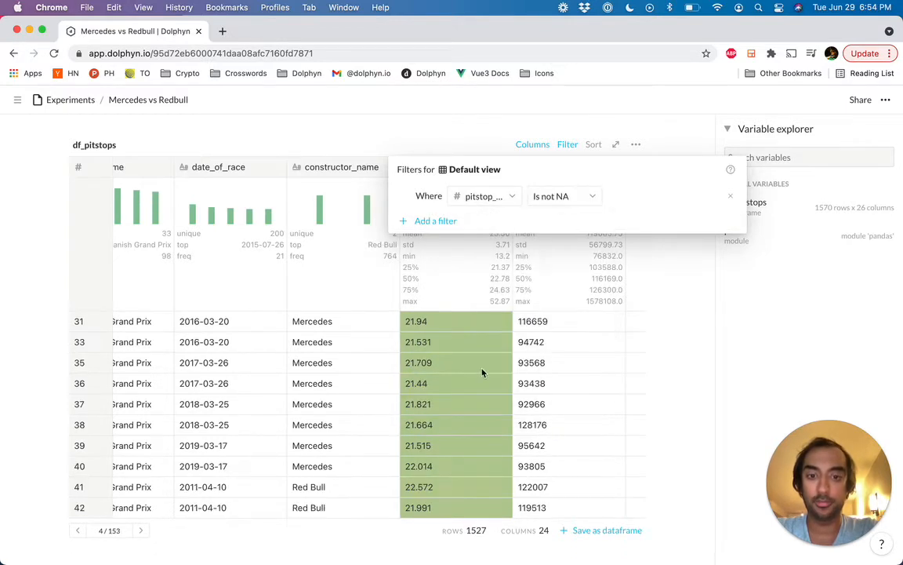
{"action": "left_click", "coordinate": [473, 390]}
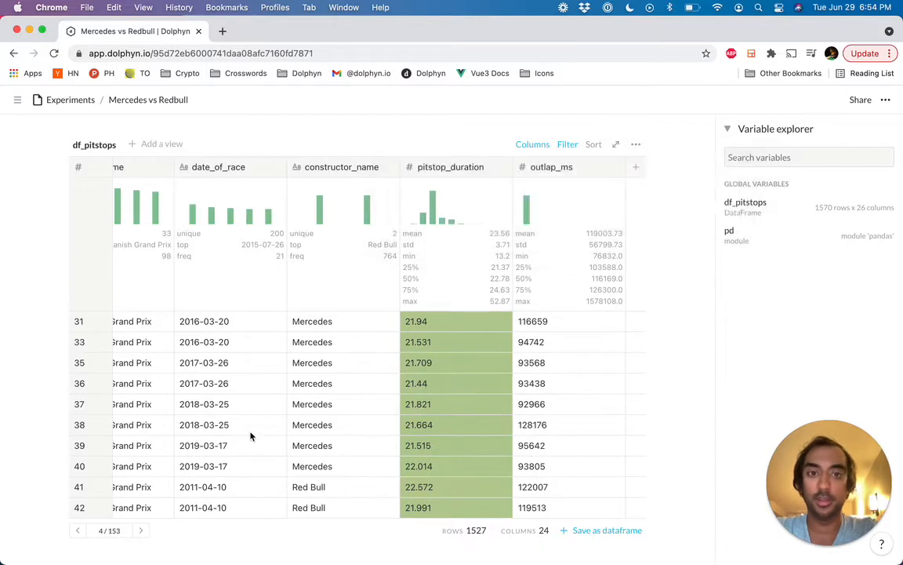
{"action": "left_click", "coordinate": [77, 531]}
{"action": "left_click", "coordinate": [77, 531]}
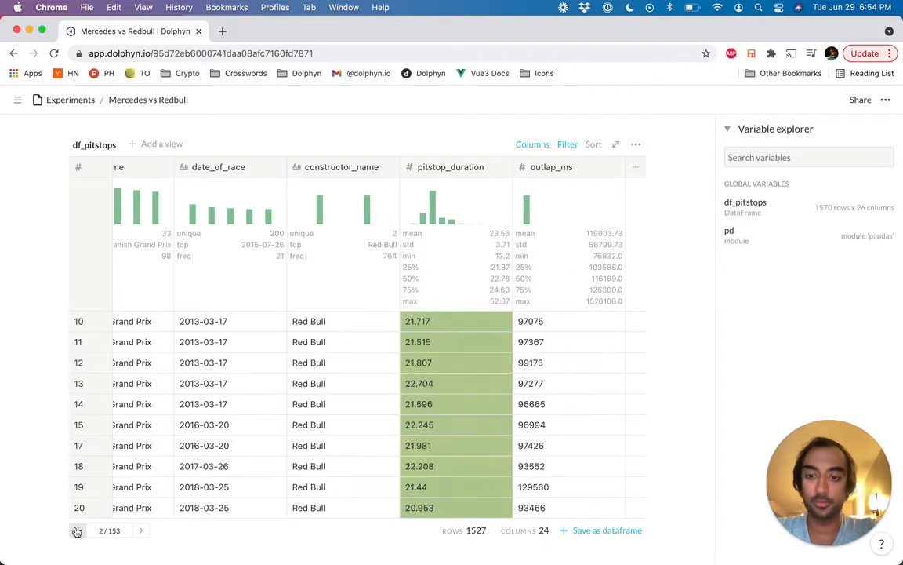
{"action": "left_click", "coordinate": [78, 531]}
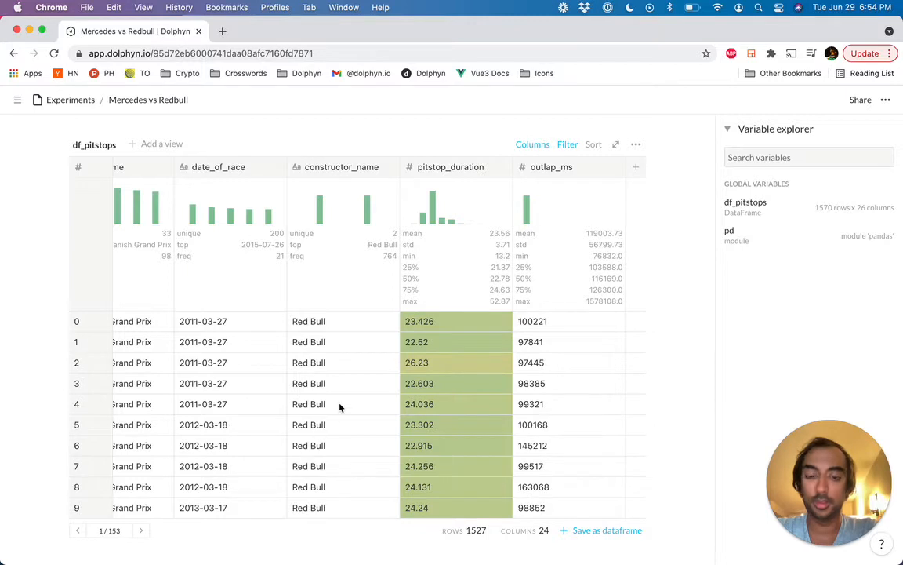
Step: Rename the outlap_ms column to outlap_seconds
{"action": "scroll", "coordinate": [340, 406], "scroll_direction": "up", "scroll_amount": 1}
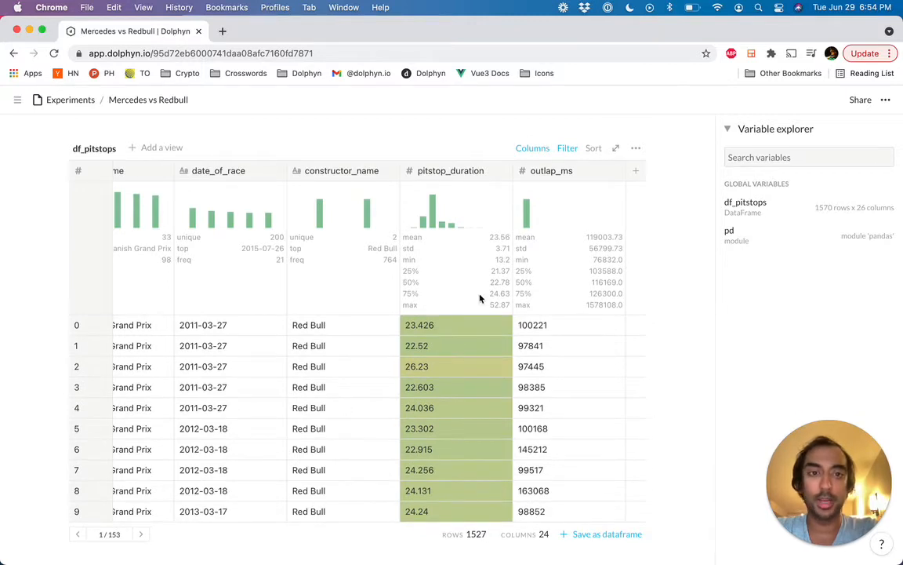
{"action": "left_click", "coordinate": [567, 171]}
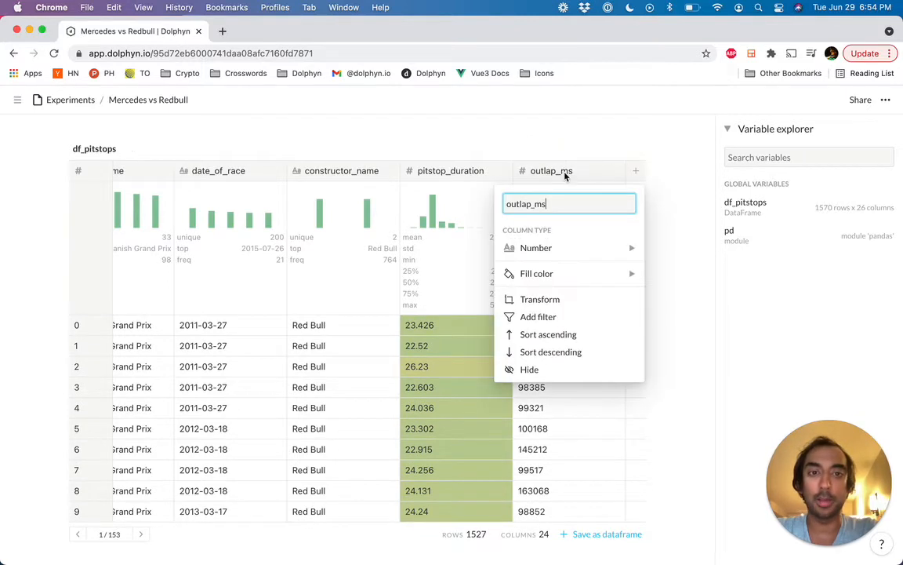
{"action": "key", "text": "BackSpace"}
{"action": "key", "text": "BackSpace"}
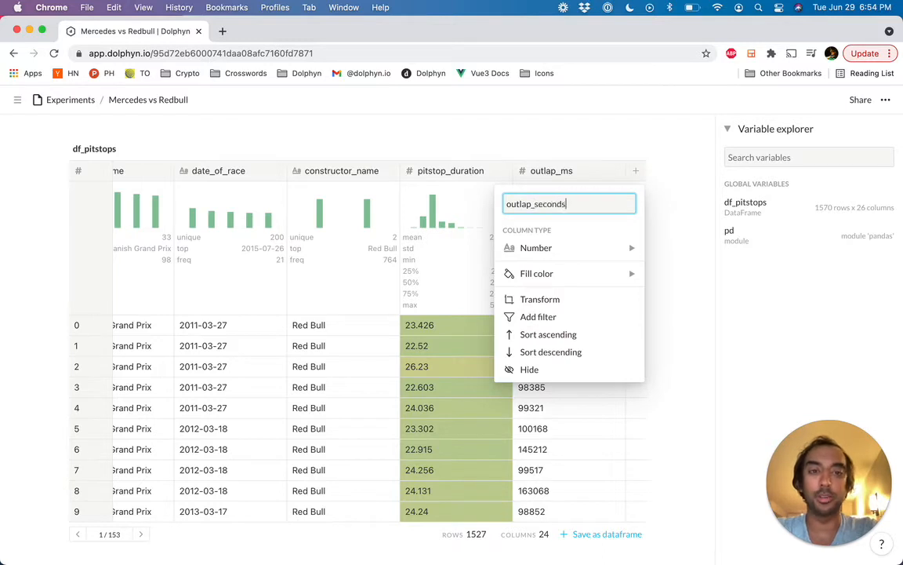
{"action": "key", "text": "Return"}
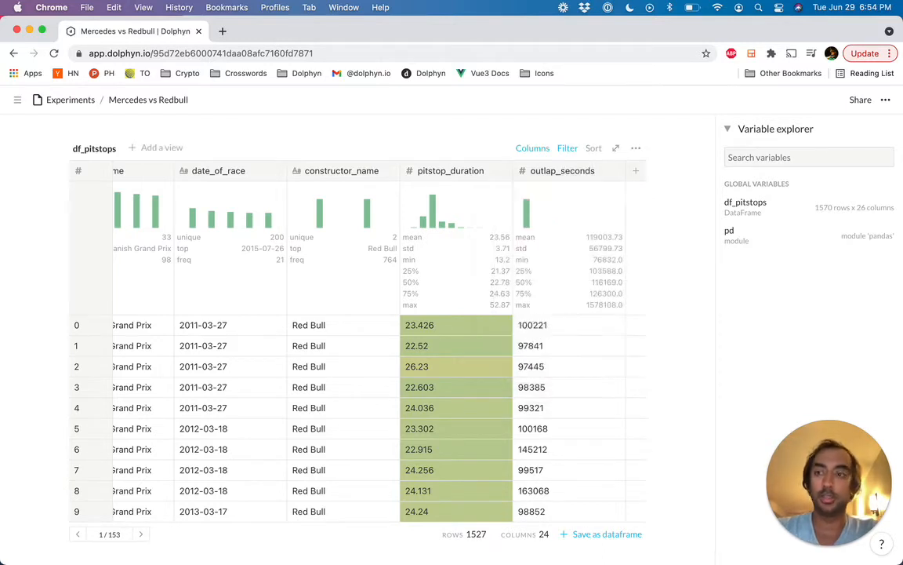
Step: Transform the outlap_seconds column with the formula df_pitstops['outlap_seconds'] / 1000
{"action": "left_click", "coordinate": [563, 170]}
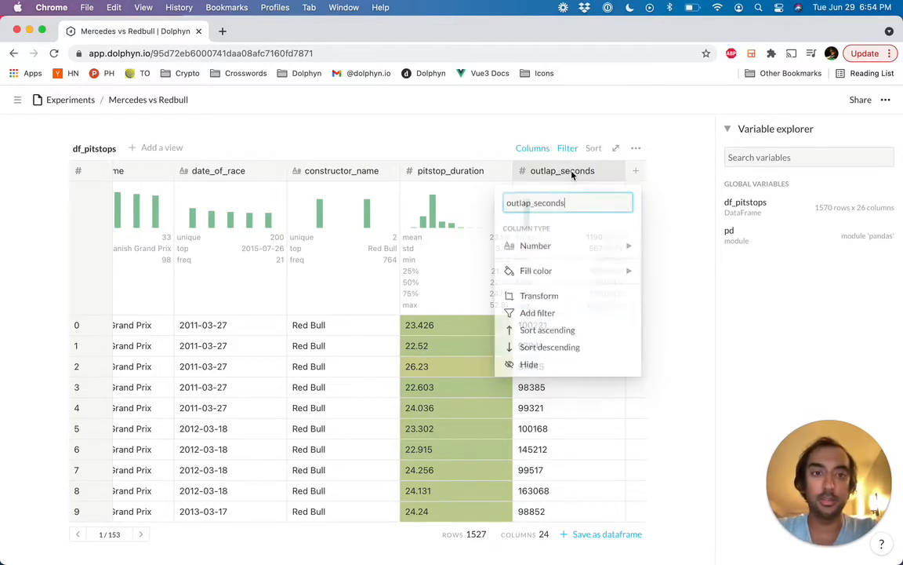
{"action": "left_click", "coordinate": [583, 300]}
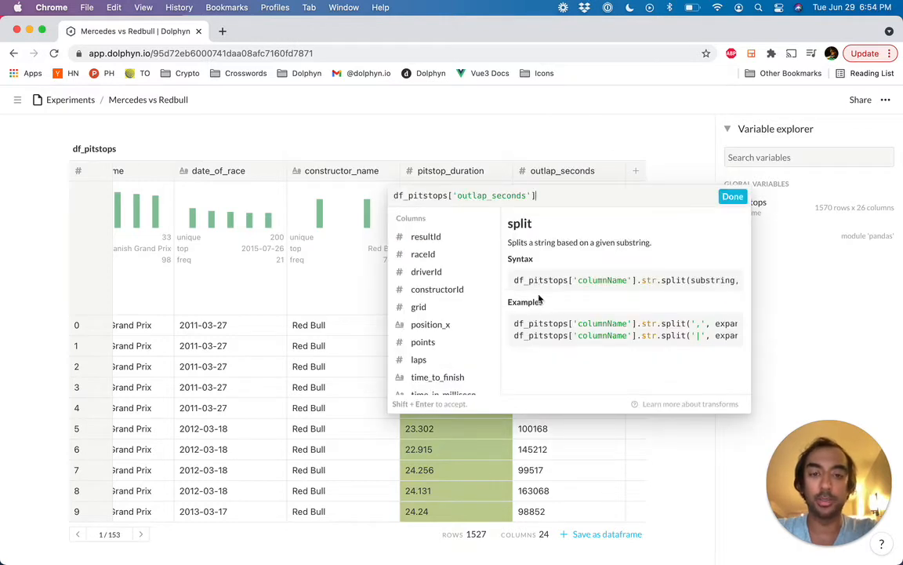
{"action": "scroll", "coordinate": [447, 341], "scroll_direction": "down", "scroll_amount": 3}
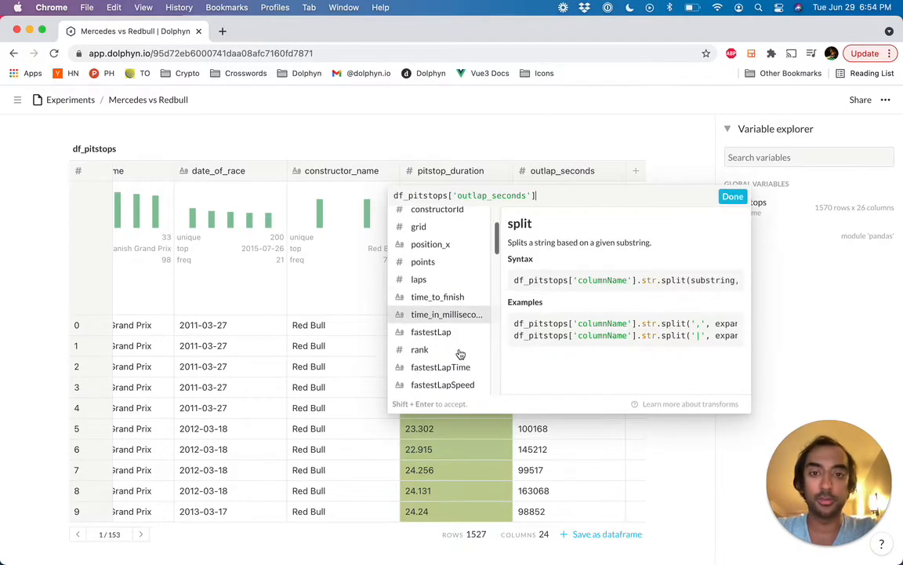
{"action": "scroll", "coordinate": [461, 354], "scroll_direction": "up", "scroll_amount": 3}
{"action": "scroll", "coordinate": [460, 354], "scroll_direction": "down", "scroll_amount": 5}
{"action": "scroll", "coordinate": [460, 354], "scroll_direction": "up", "scroll_amount": 5}
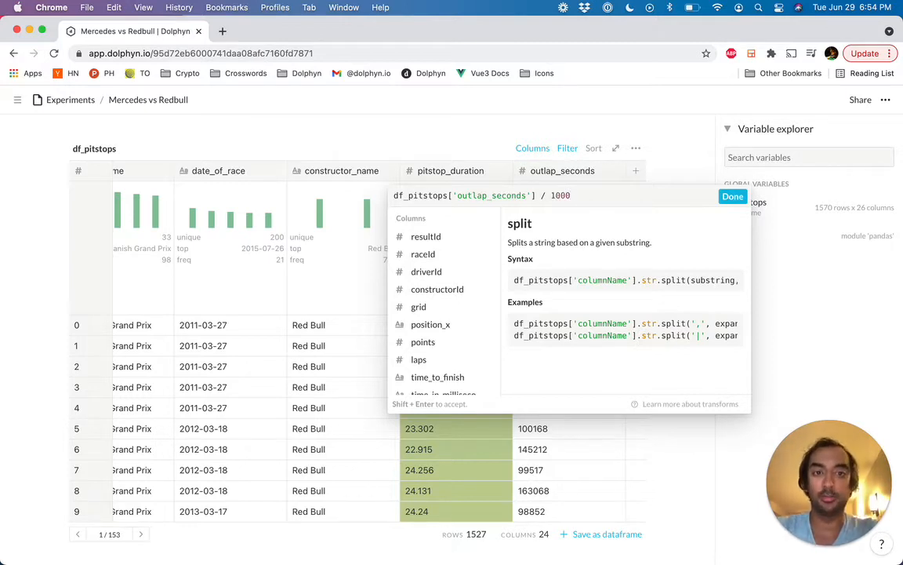
{"action": "key", "text": "shift+Return"}
Step: Examine the outlap_seconds values and summary statistics alongside the race, date, constructor and pitstop_duration columns
{"action": "scroll", "coordinate": [571, 421], "scroll_direction": "down", "scroll_amount": 1}
{"action": "scroll", "coordinate": [571, 421], "scroll_direction": "up", "scroll_amount": 1}
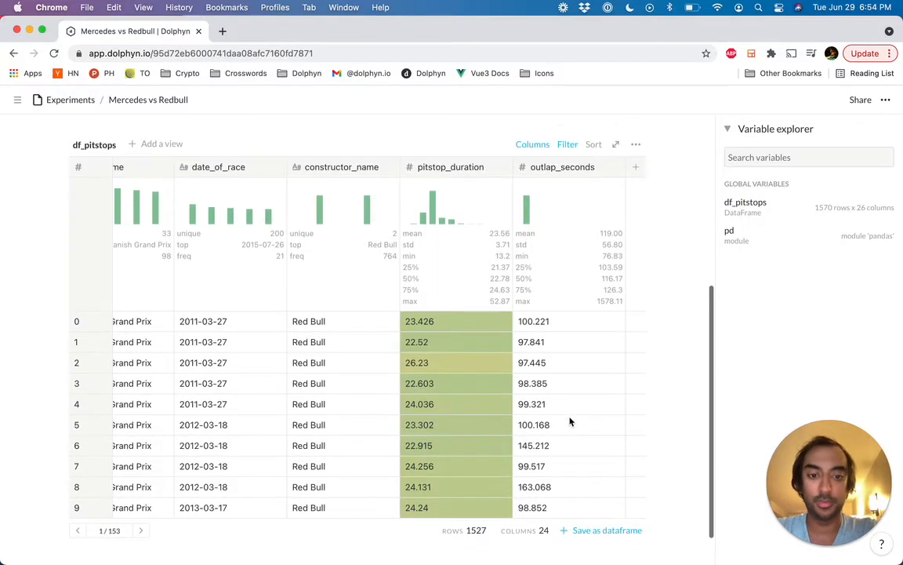
{"action": "scroll", "coordinate": [494, 387], "scroll_direction": "up", "scroll_amount": 1}
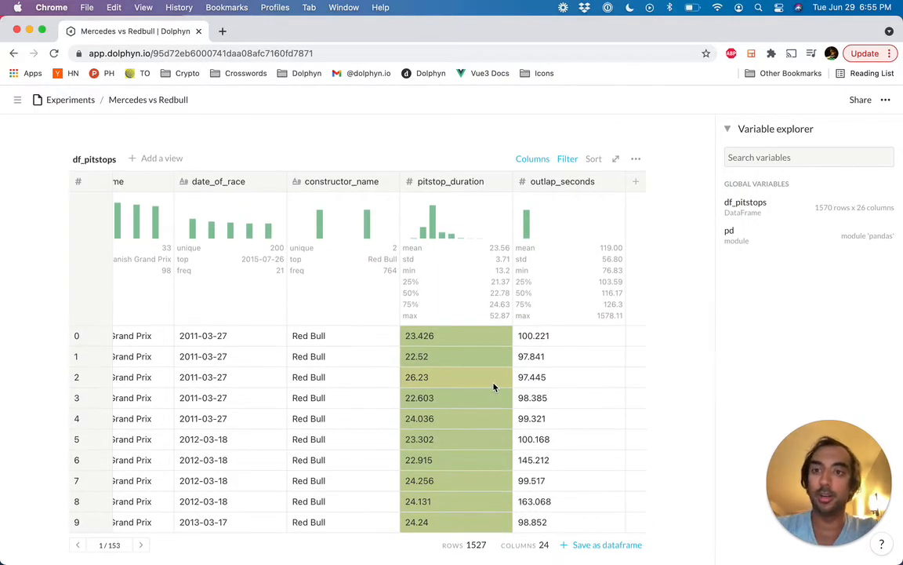
{"action": "scroll", "coordinate": [494, 387], "scroll_direction": "left", "scroll_amount": 2}
{"action": "scroll", "coordinate": [494, 386], "scroll_direction": "left", "scroll_amount": 1}
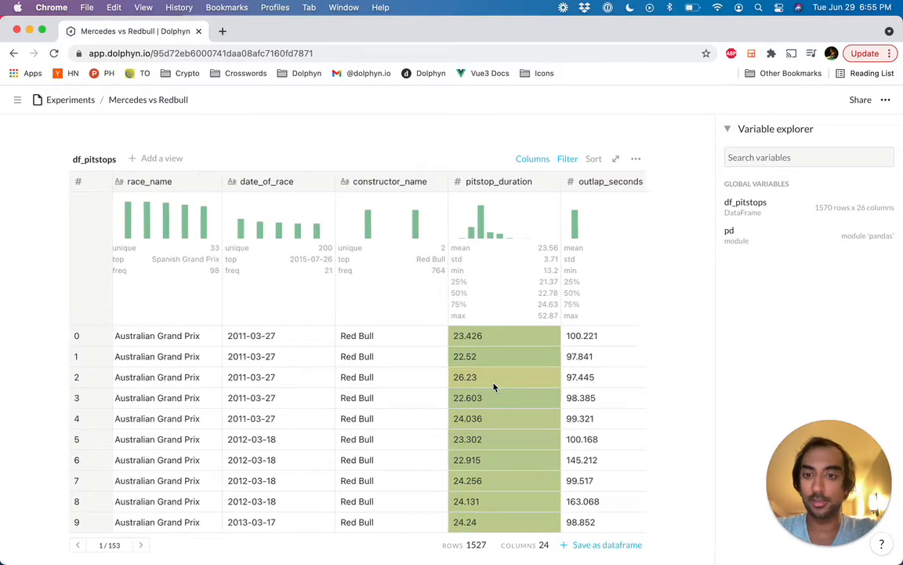
{"action": "scroll", "coordinate": [494, 386], "scroll_direction": "right", "scroll_amount": 2}
{"action": "scroll", "coordinate": [494, 386], "scroll_direction": "right", "scroll_amount": 1}
{"action": "scroll", "coordinate": [494, 387], "scroll_direction": "right", "scroll_amount": 1}
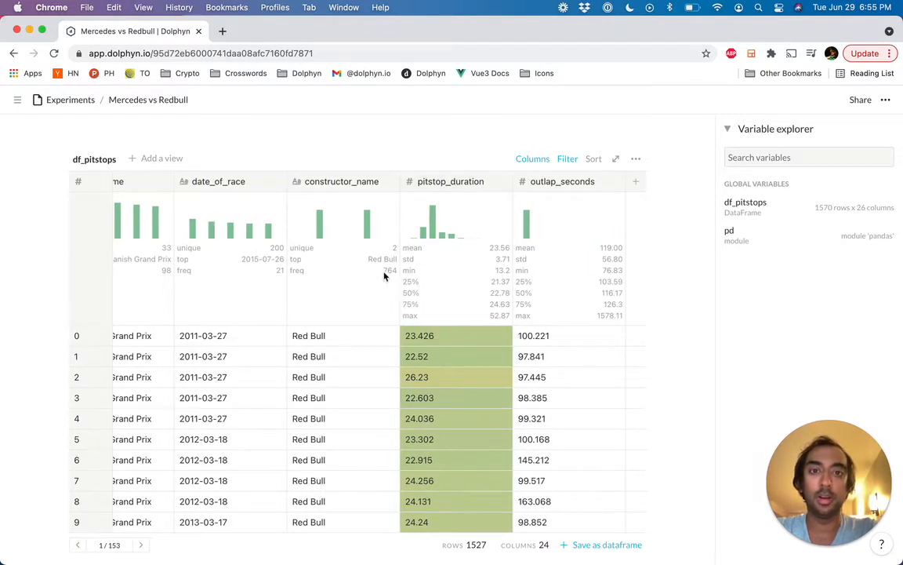
{"action": "scroll", "coordinate": [379, 276], "scroll_direction": "left", "scroll_amount": 1}
{"action": "scroll", "coordinate": [381, 276], "scroll_direction": "right", "scroll_amount": 1}
{"action": "scroll", "coordinate": [381, 276], "scroll_direction": "left", "scroll_amount": 5}
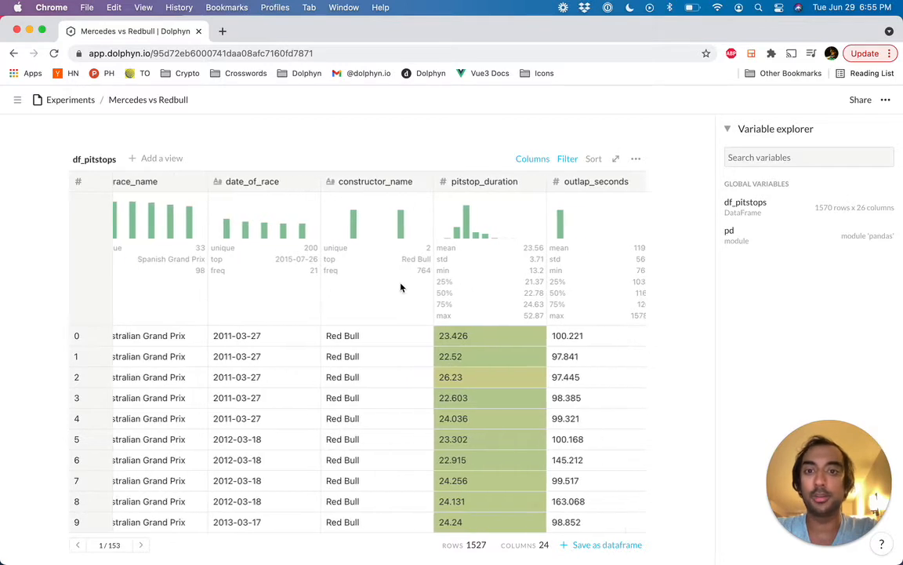
Step: Create a Group view of df_pitstops named "Outlaps by constructor"
{"action": "left_click", "coordinate": [162, 160]}
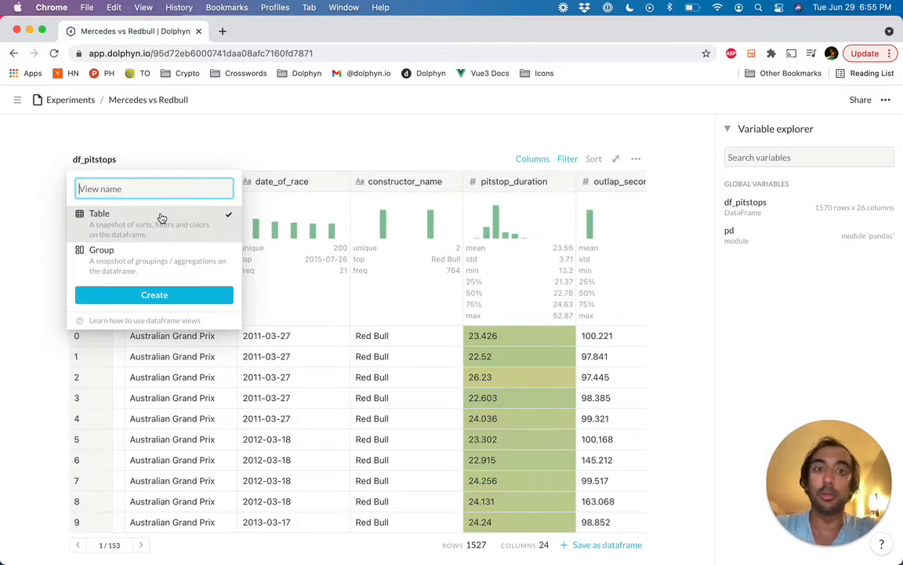
{"action": "left_click", "coordinate": [161, 263]}
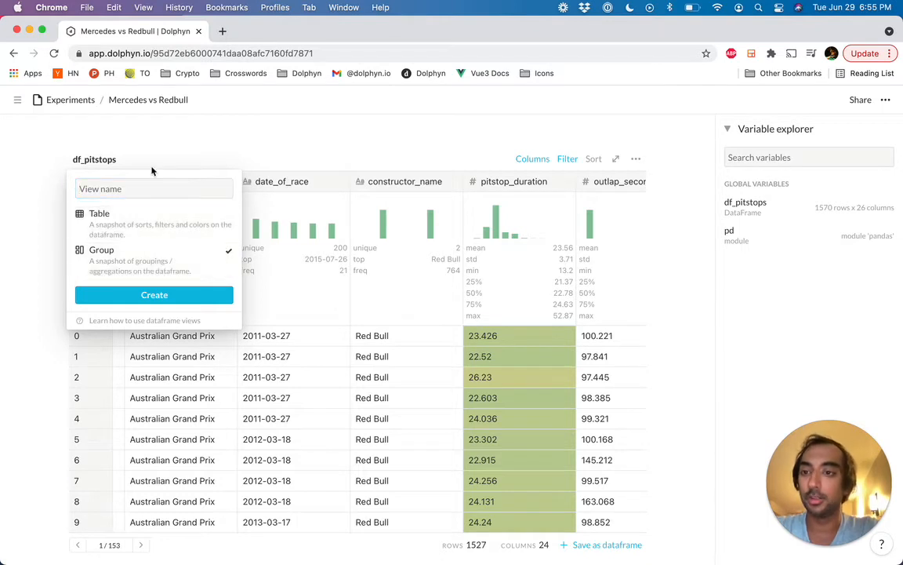
{"action": "left_click", "coordinate": [143, 187]}
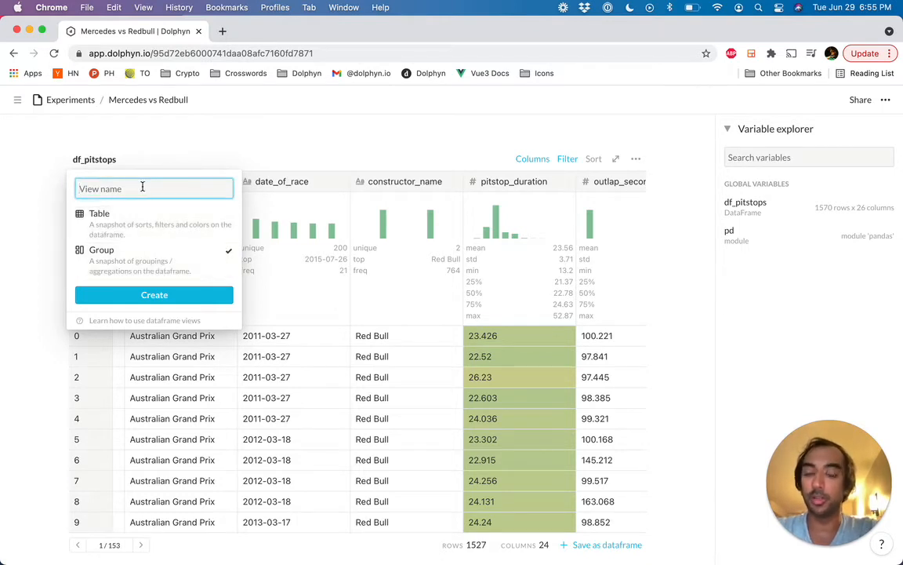
{"action": "type", "text": "Outlaps by construct"}
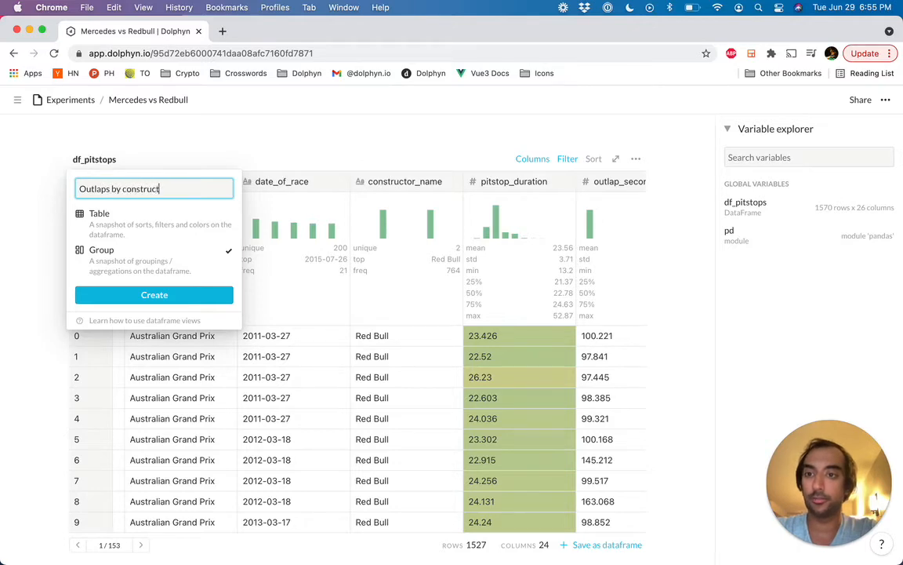
{"action": "type", "text": "or"}
{"action": "key", "text": "Return"}
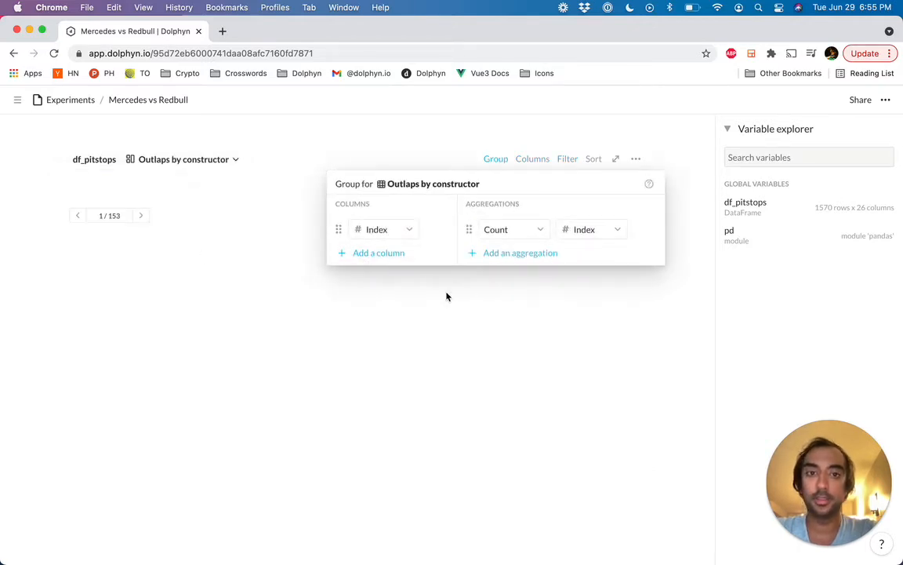
{"action": "left_click", "coordinate": [448, 312]}
{"action": "scroll", "coordinate": [457, 330], "scroll_direction": "down", "scroll_amount": 3}
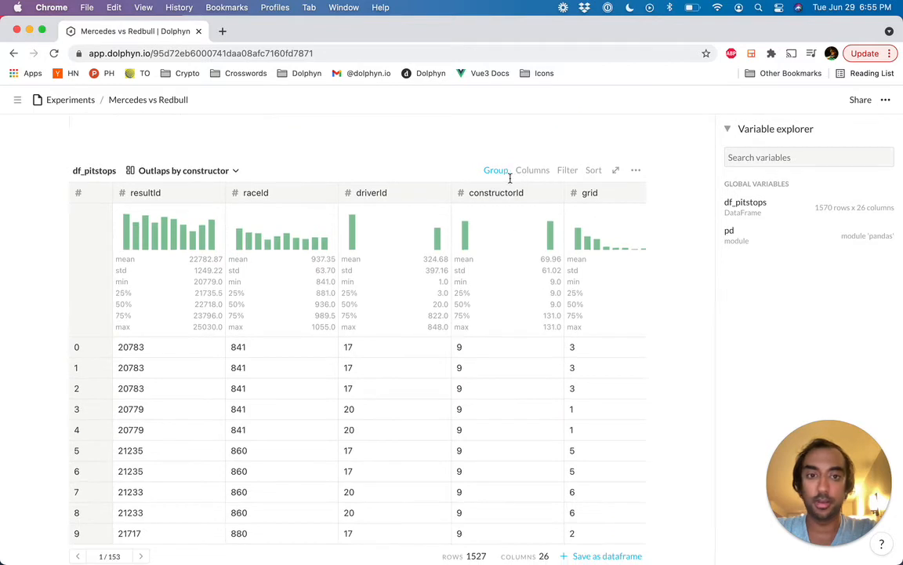
Step: Group the Outlaps by constructor view by the constructor_name column
{"action": "left_click", "coordinate": [496, 170]}
{"action": "left_click", "coordinate": [408, 248]}
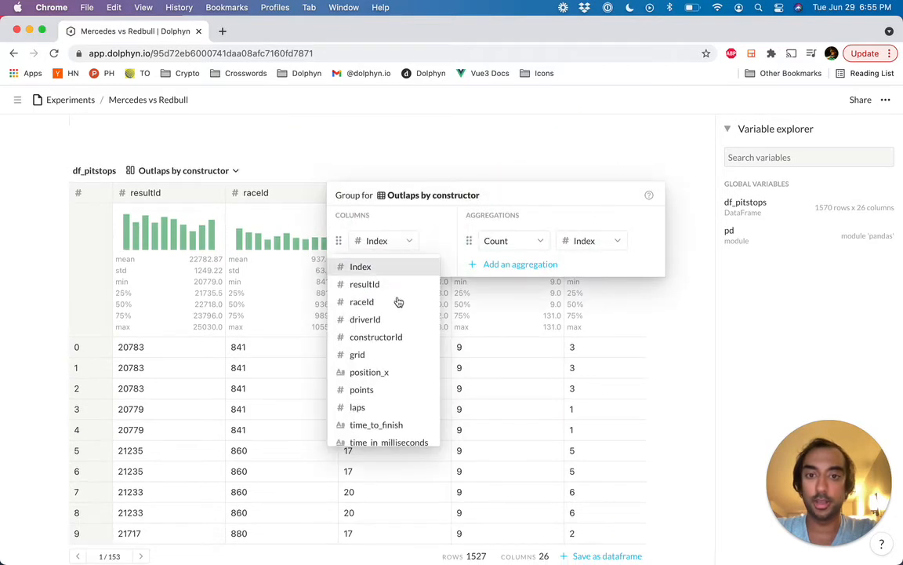
{"action": "scroll", "coordinate": [388, 353], "scroll_direction": "down", "scroll_amount": 3}
{"action": "scroll", "coordinate": [383, 399], "scroll_direction": "up", "scroll_amount": 2}
{"action": "scroll", "coordinate": [383, 400], "scroll_direction": "down", "scroll_amount": 1}
{"action": "scroll", "coordinate": [383, 399], "scroll_direction": "down", "scroll_amount": 5}
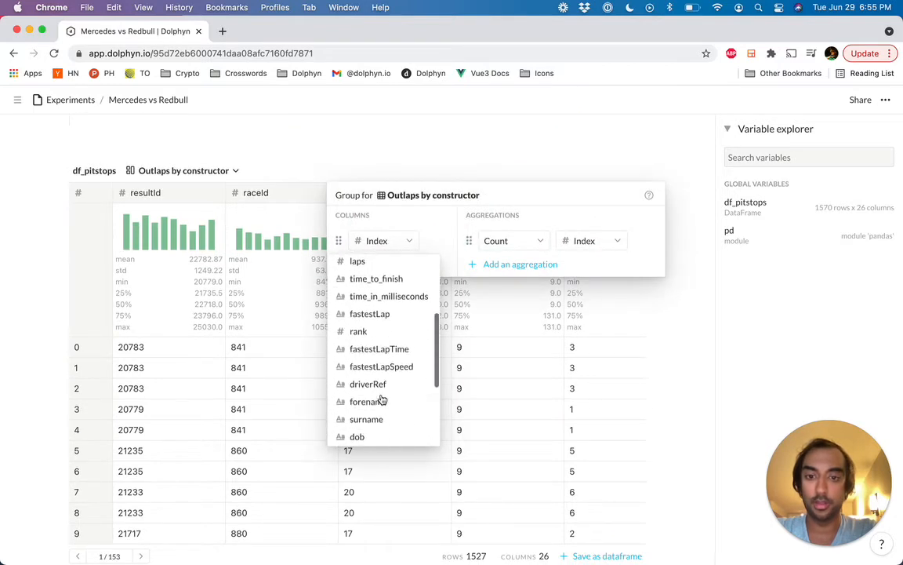
{"action": "left_click", "coordinate": [392, 374]}
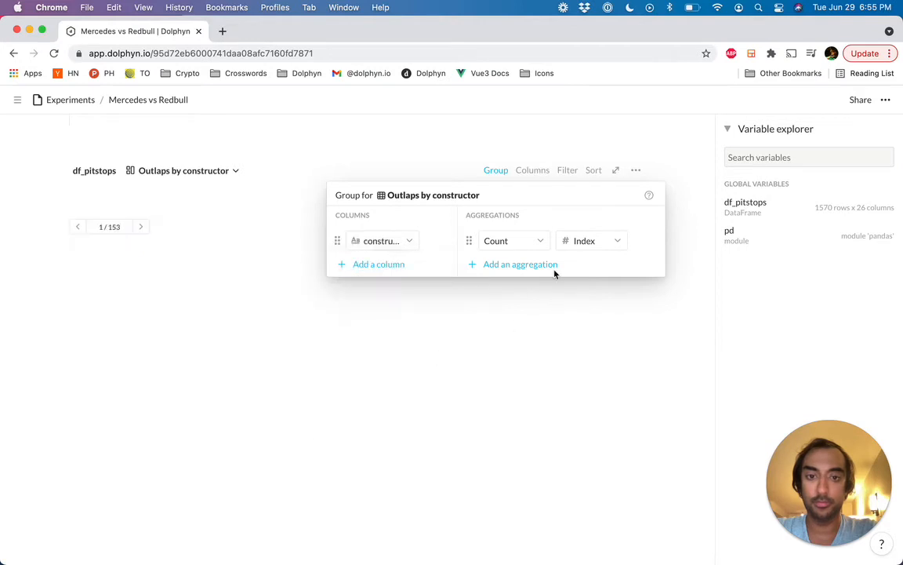
Step: Set the view's aggregation to the Average of pitstop_duration
{"action": "left_click", "coordinate": [526, 240]}
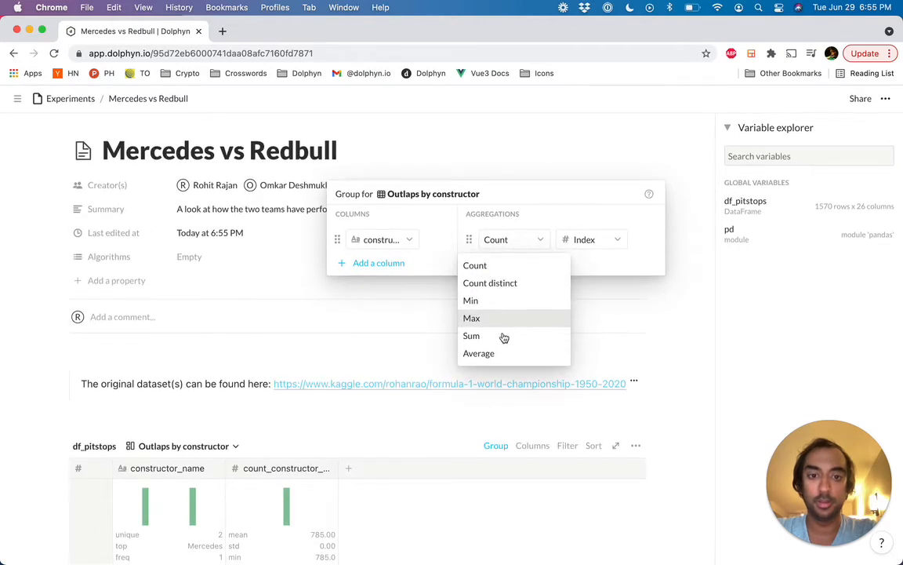
{"action": "left_click", "coordinate": [522, 353]}
{"action": "left_click", "coordinate": [598, 243]}
{"action": "scroll", "coordinate": [592, 394], "scroll_direction": "down", "scroll_amount": 6}
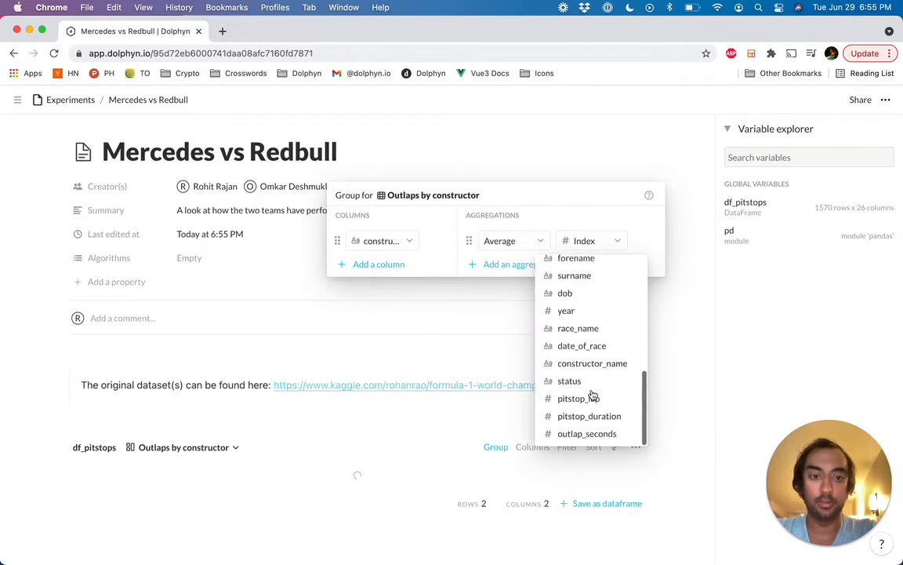
{"action": "left_click", "coordinate": [602, 415]}
{"action": "left_click", "coordinate": [682, 464]}
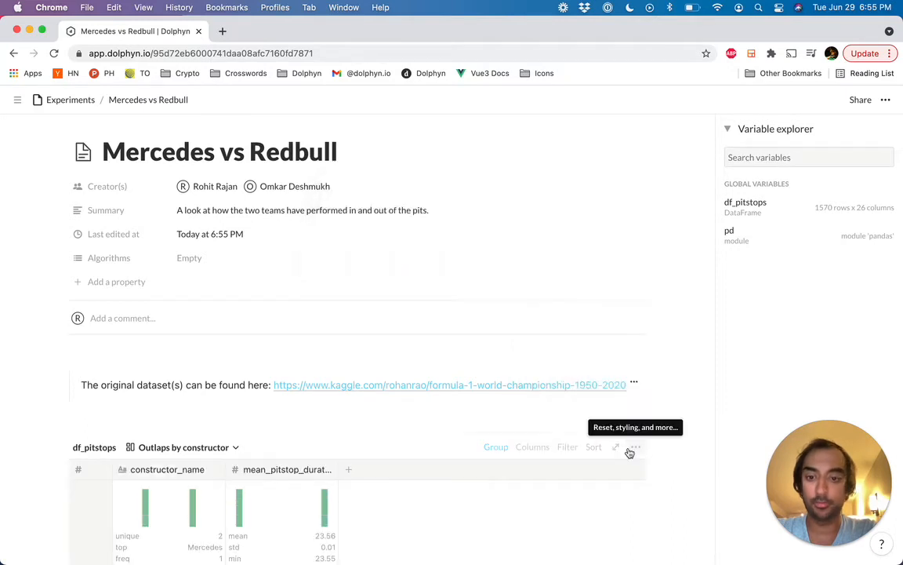
Step: Add a second aggregation to the view that computes the Average of outlap_seconds
{"action": "scroll", "coordinate": [629, 448], "scroll_direction": "down", "scroll_amount": 5}
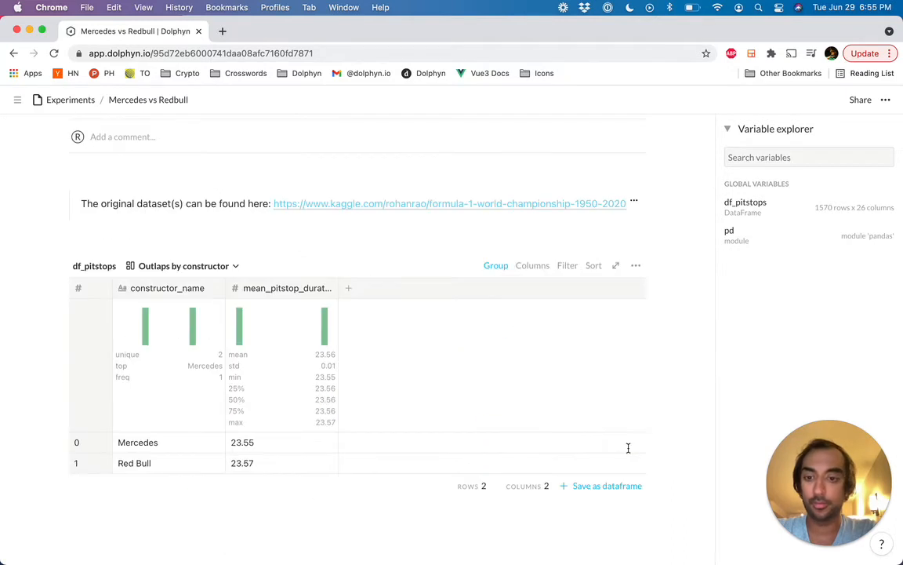
{"action": "left_click", "coordinate": [496, 265]}
{"action": "left_click", "coordinate": [507, 359]}
{"action": "left_click", "coordinate": [514, 367]}
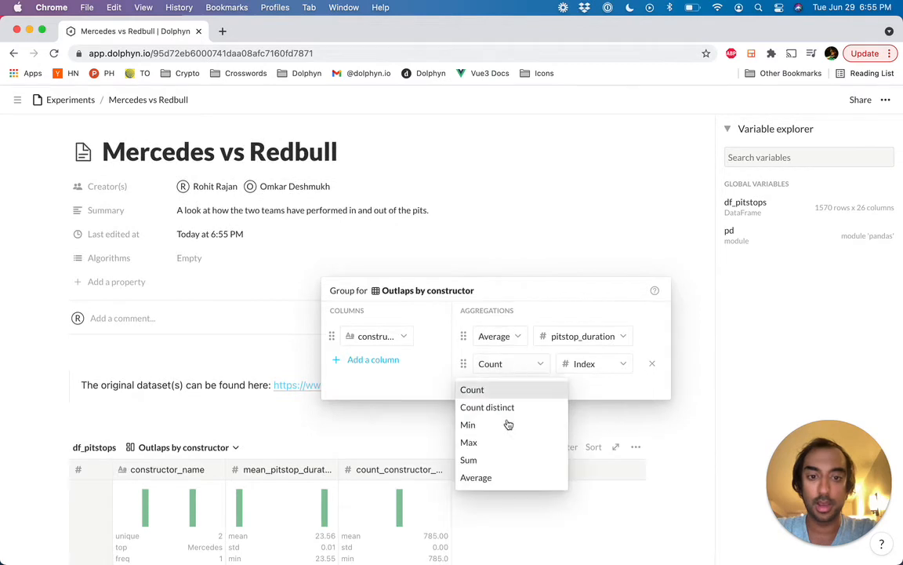
{"action": "left_click", "coordinate": [502, 480]}
{"action": "left_click", "coordinate": [596, 366]}
{"action": "scroll", "coordinate": [586, 413], "scroll_direction": "down", "scroll_amount": 5}
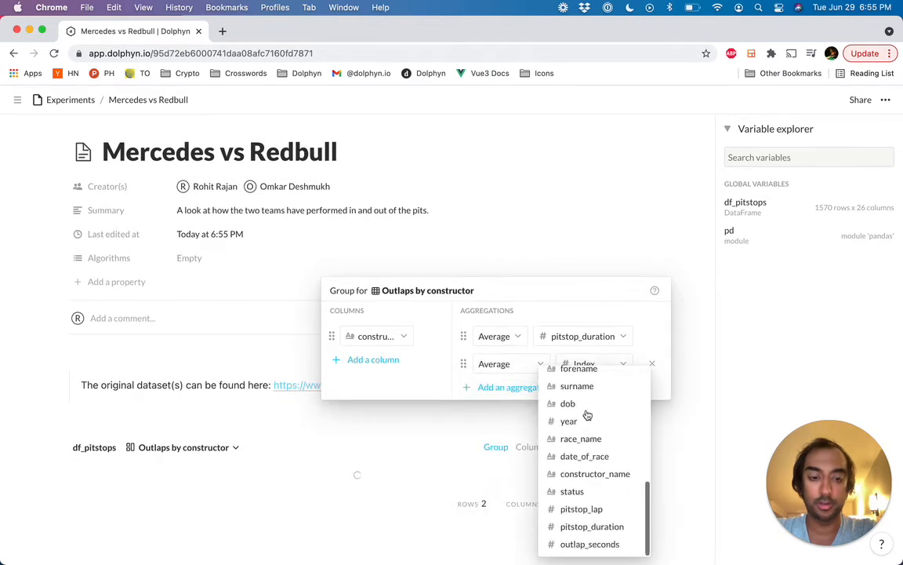
{"action": "left_click", "coordinate": [580, 543]}
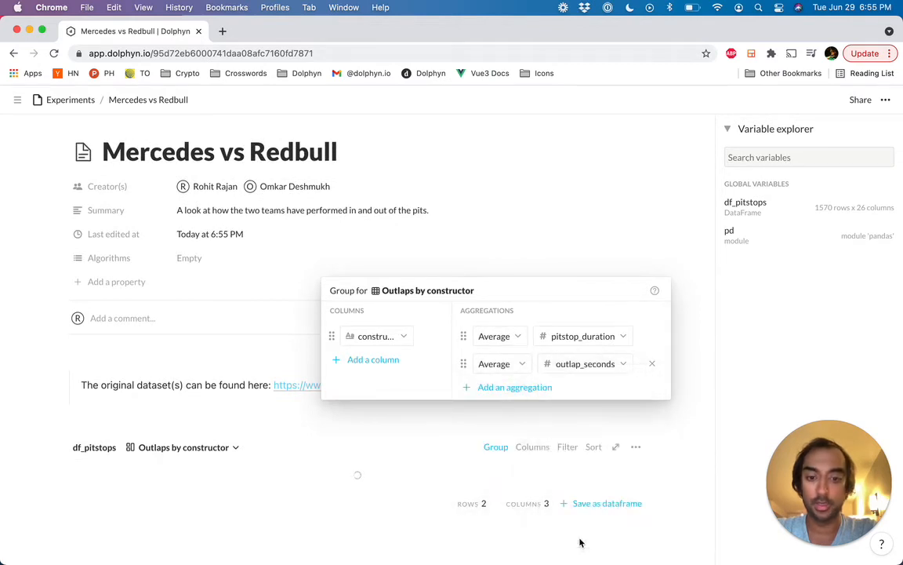
{"action": "left_click", "coordinate": [637, 492]}
{"action": "scroll", "coordinate": [637, 489], "scroll_direction": "down", "scroll_amount": 4}
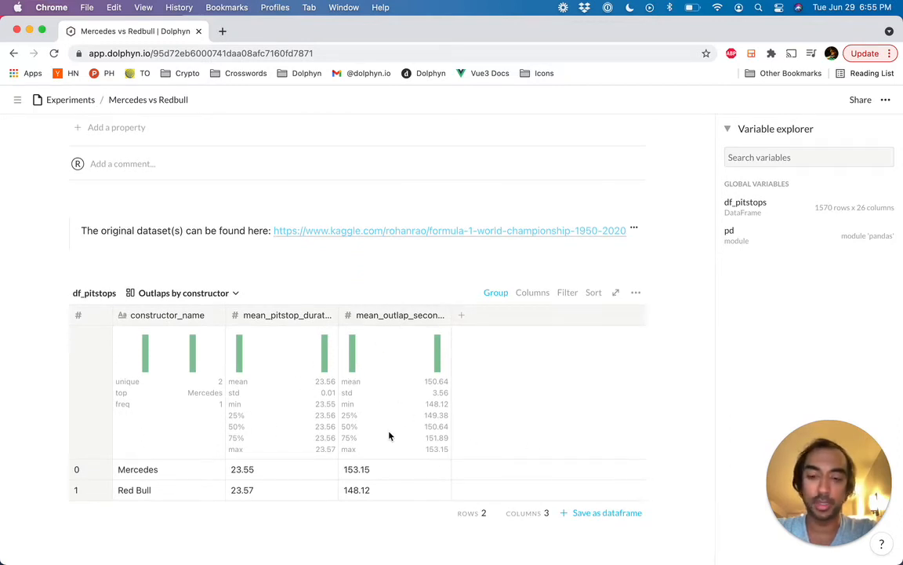
Step: Add race_name as a second grouping column in the Outlaps by constructor view
{"action": "left_click", "coordinate": [498, 294]}
{"action": "left_click", "coordinate": [392, 387]}
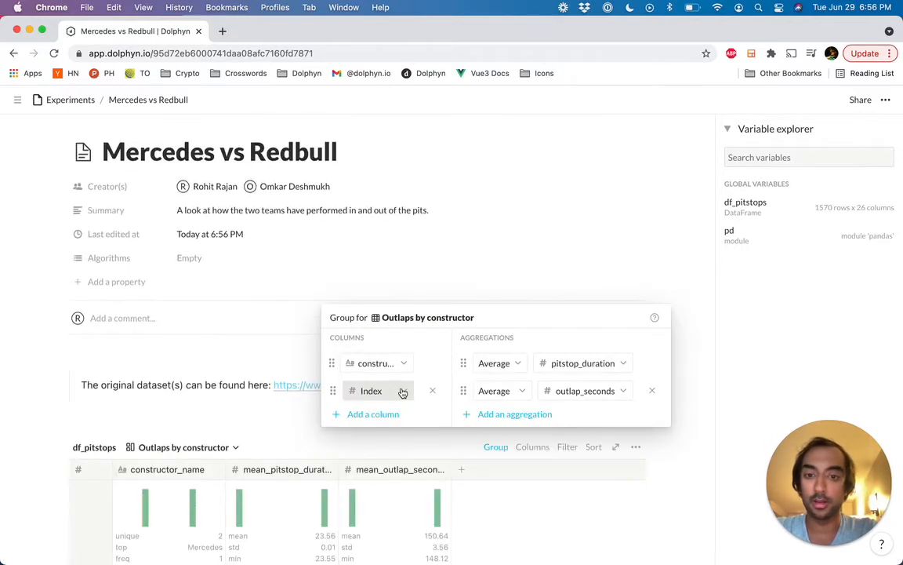
{"action": "left_click", "coordinate": [403, 392]}
{"action": "scroll", "coordinate": [382, 453], "scroll_direction": "down", "scroll_amount": 10}
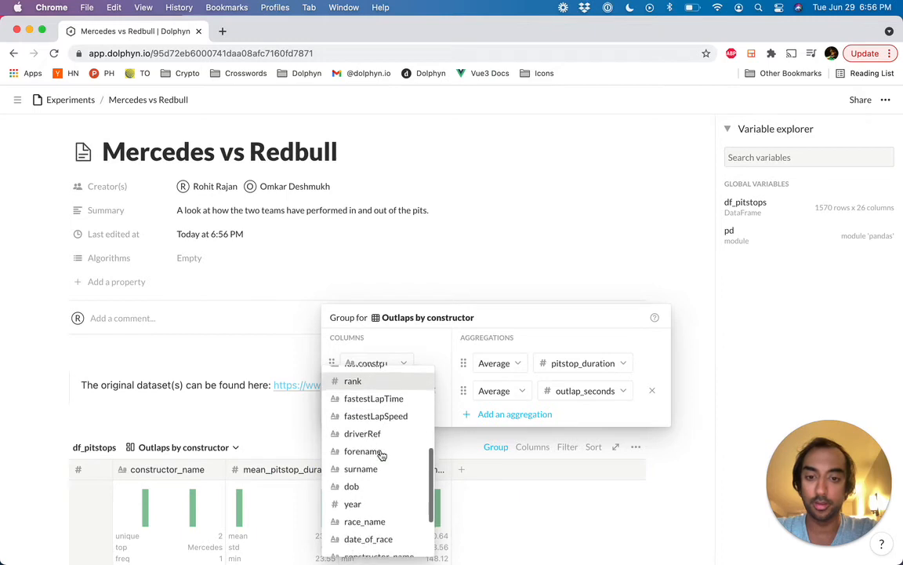
{"action": "scroll", "coordinate": [382, 453], "scroll_direction": "up", "scroll_amount": 1}
{"action": "scroll", "coordinate": [382, 454], "scroll_direction": "down", "scroll_amount": 5}
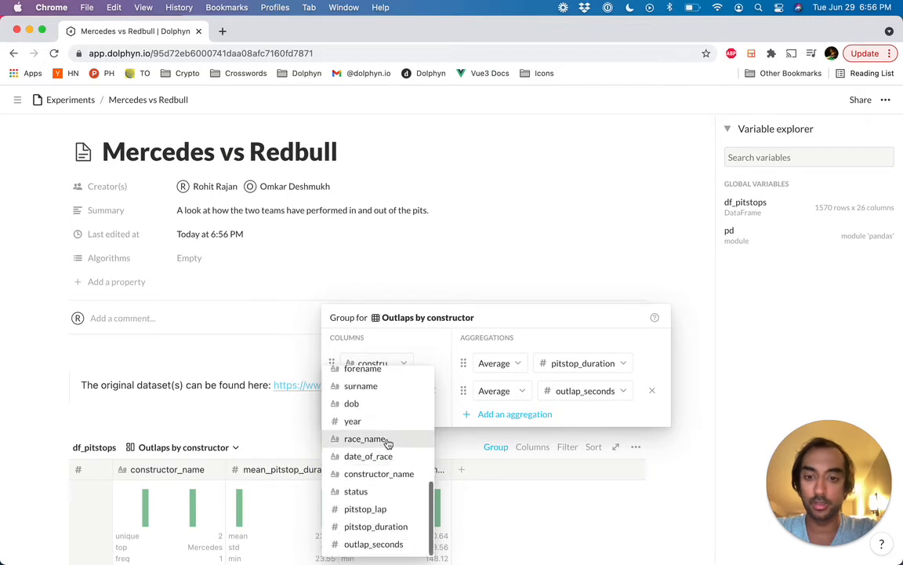
{"action": "left_click", "coordinate": [386, 439]}
Step: Add year as a third grouping column in the Outlaps by constructor view
{"action": "left_click", "coordinate": [383, 413]}
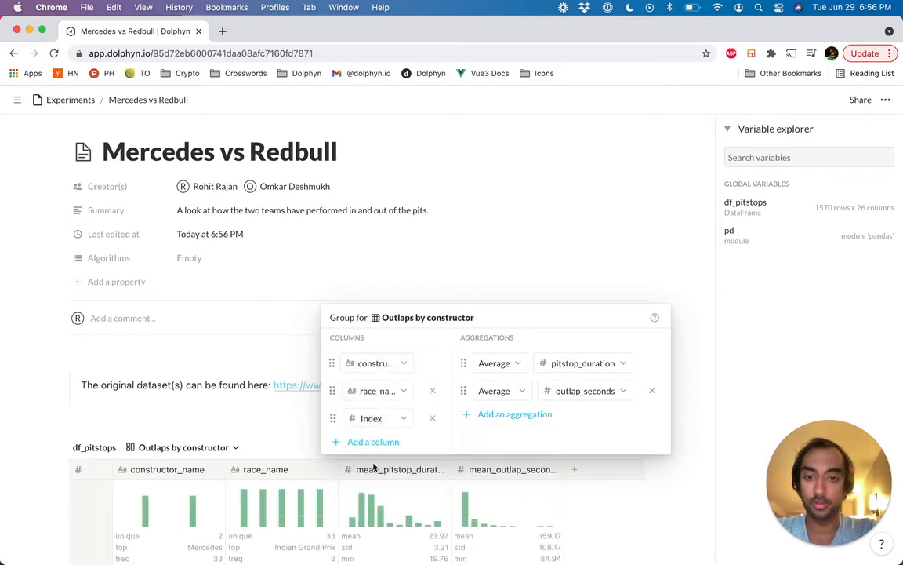
{"action": "left_click", "coordinate": [397, 421]}
{"action": "scroll", "coordinate": [388, 470], "scroll_direction": "down", "scroll_amount": 14}
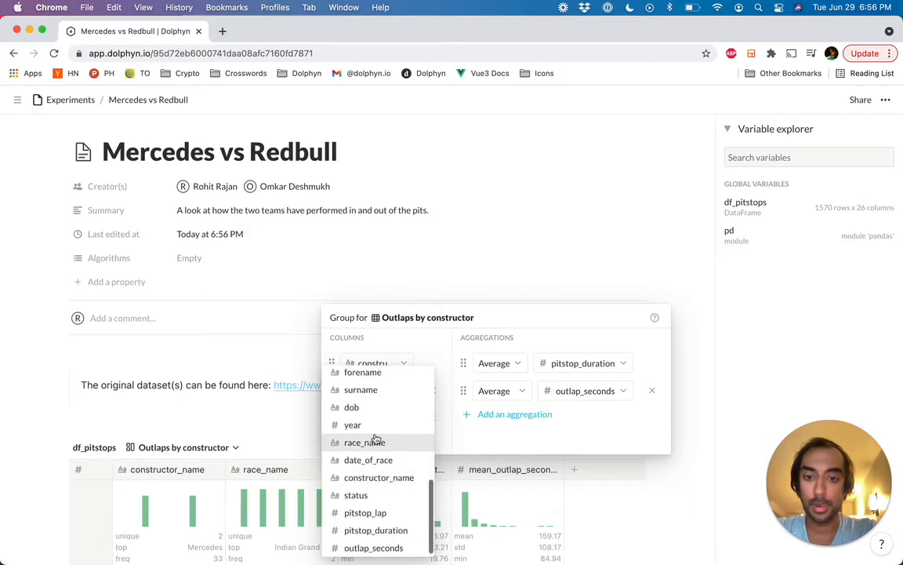
{"action": "left_click", "coordinate": [379, 424]}
{"action": "left_click", "coordinate": [289, 434]}
Step: Sort the Outlaps by constructor view by year ascending, with race_name ascending as the second sort
{"action": "scroll", "coordinate": [304, 462], "scroll_direction": "down", "scroll_amount": 3}
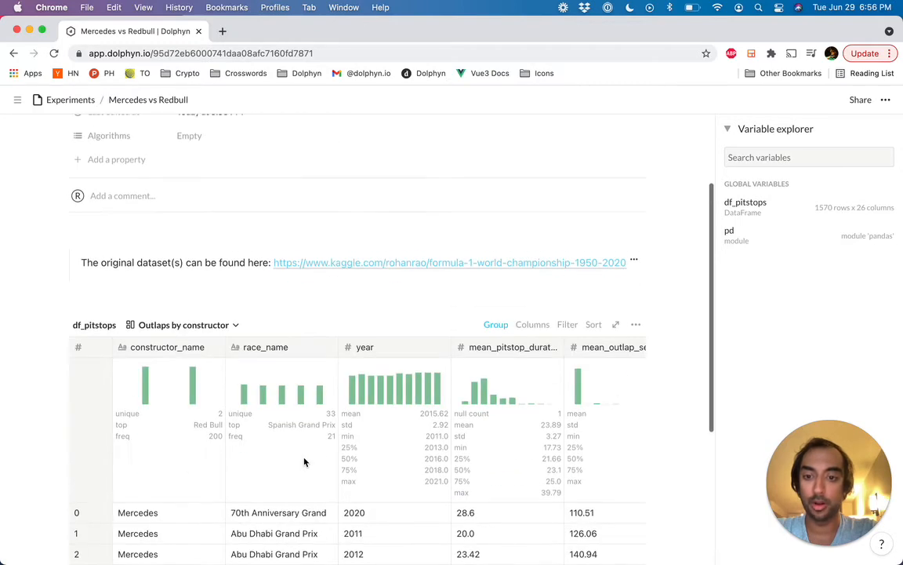
{"action": "scroll", "coordinate": [304, 462], "scroll_direction": "down", "scroll_amount": 5}
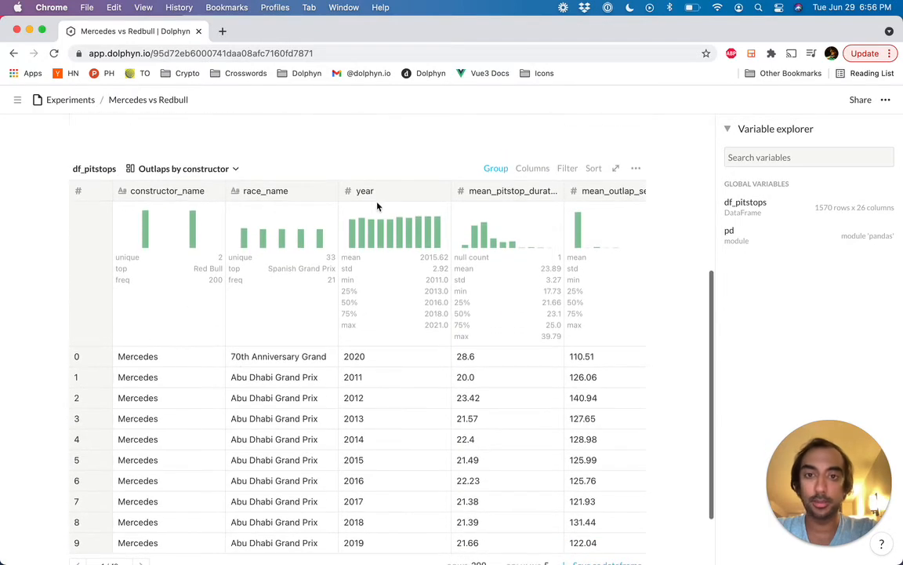
{"action": "left_click", "coordinate": [382, 195]}
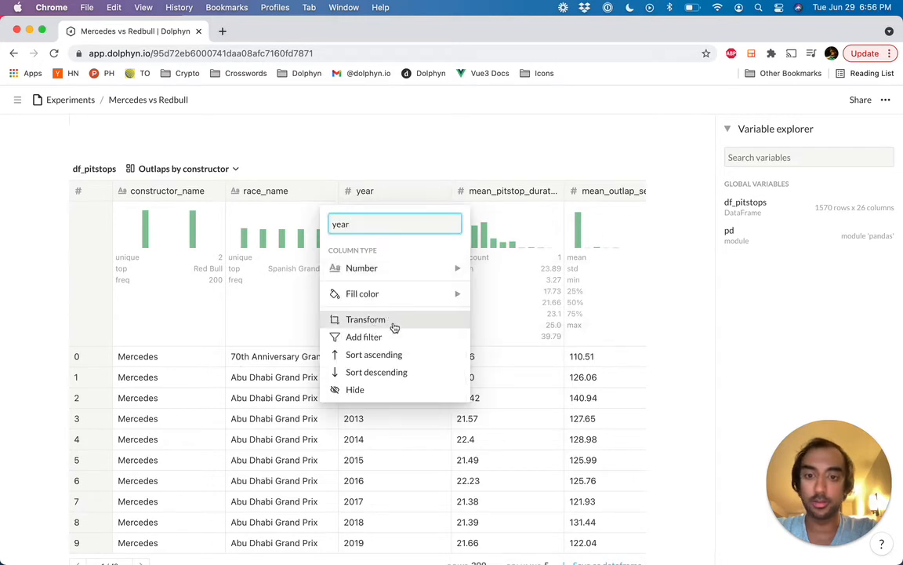
{"action": "left_click", "coordinate": [389, 355]}
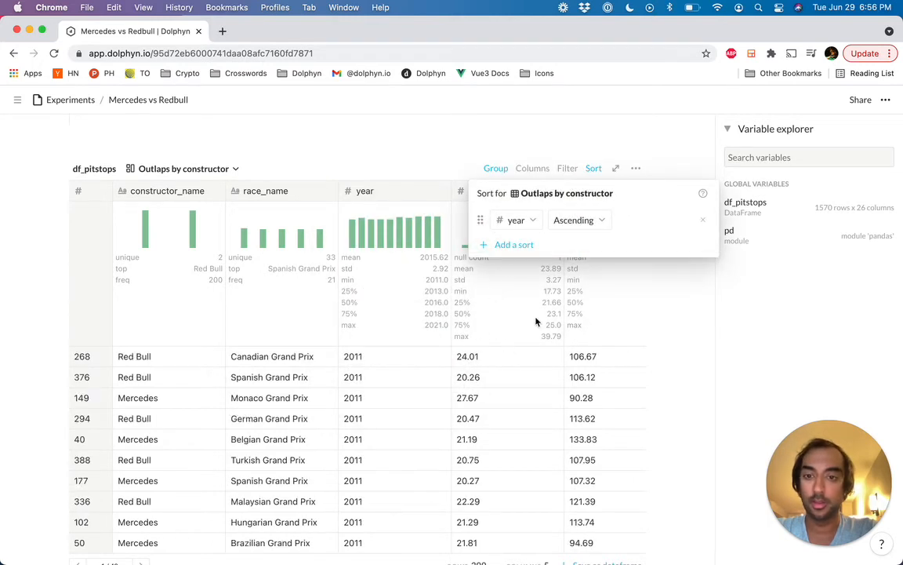
{"action": "left_click", "coordinate": [515, 245]}
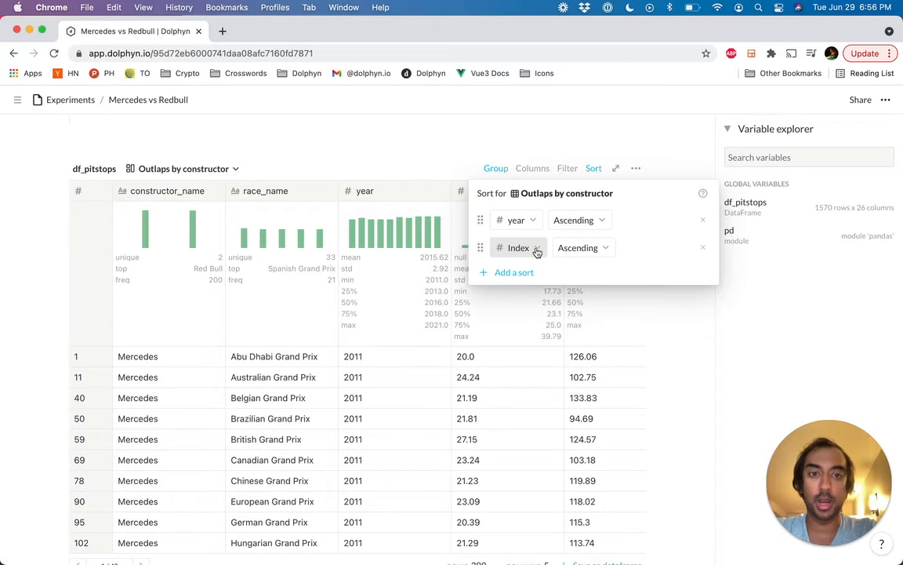
{"action": "left_click", "coordinate": [537, 249]}
{"action": "left_click", "coordinate": [521, 309]}
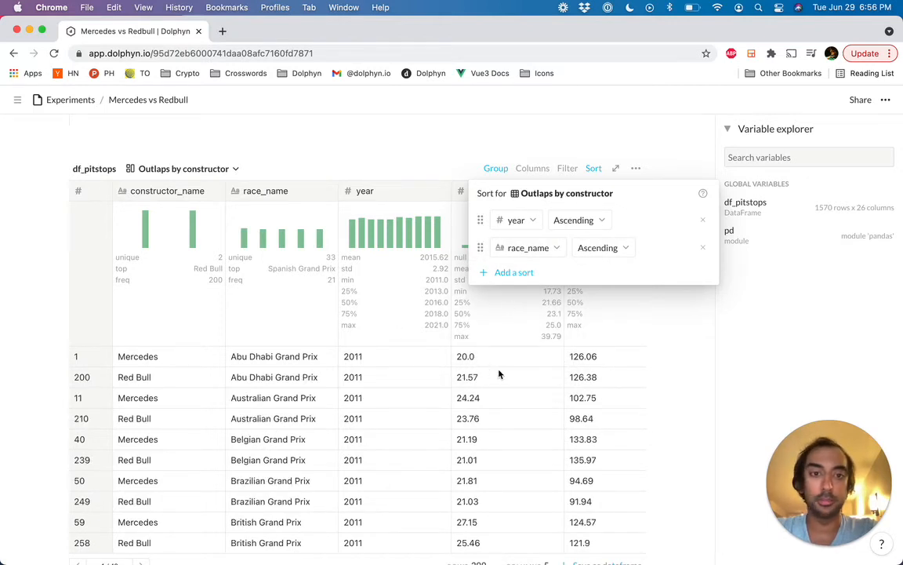
{"action": "left_click", "coordinate": [498, 375]}
Step: Add a filter to the Outlaps by constructor view for rows where year is ≤ 2018
{"action": "scroll", "coordinate": [541, 283], "scroll_direction": "down", "scroll_amount": 1}
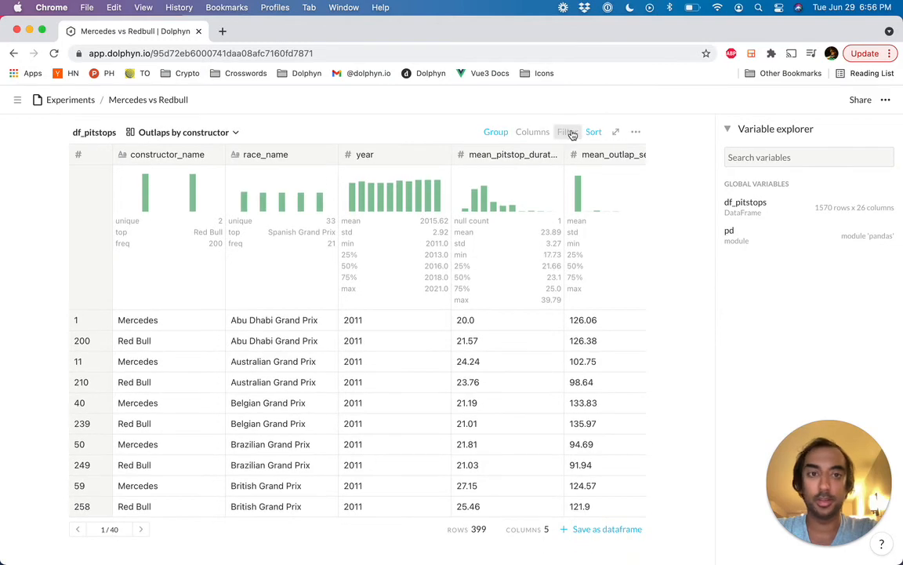
{"action": "left_click", "coordinate": [569, 133]}
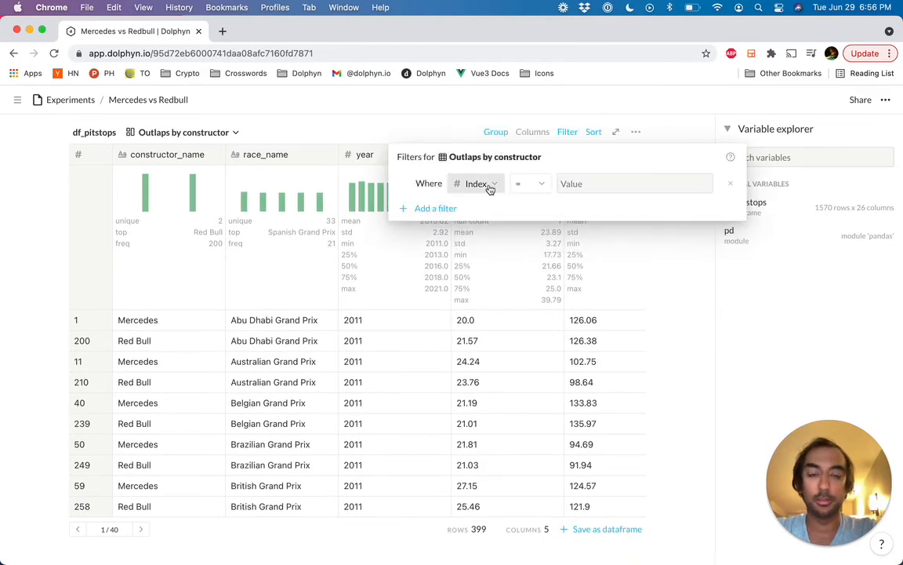
{"action": "left_click", "coordinate": [492, 185]}
{"action": "left_click", "coordinate": [468, 263]}
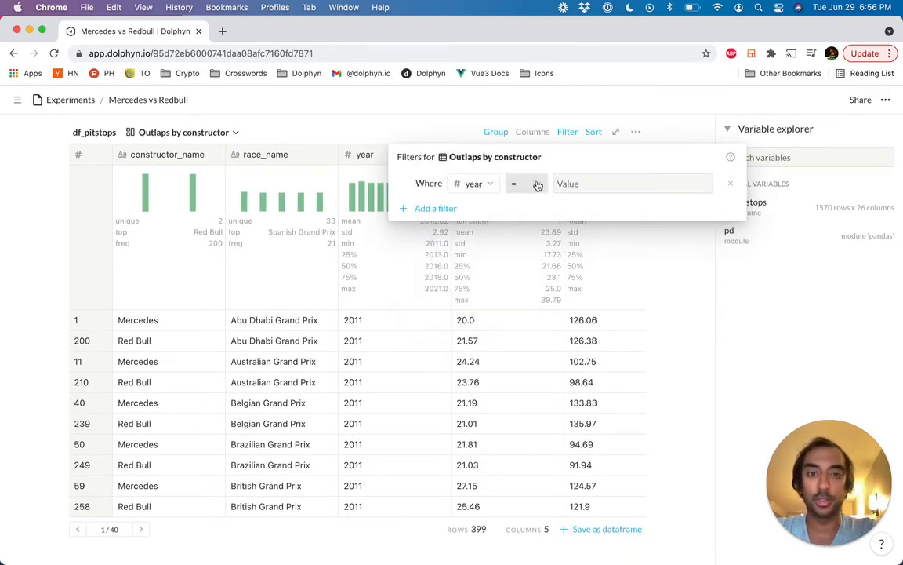
{"action": "left_click", "coordinate": [537, 184]}
{"action": "left_click", "coordinate": [511, 297]}
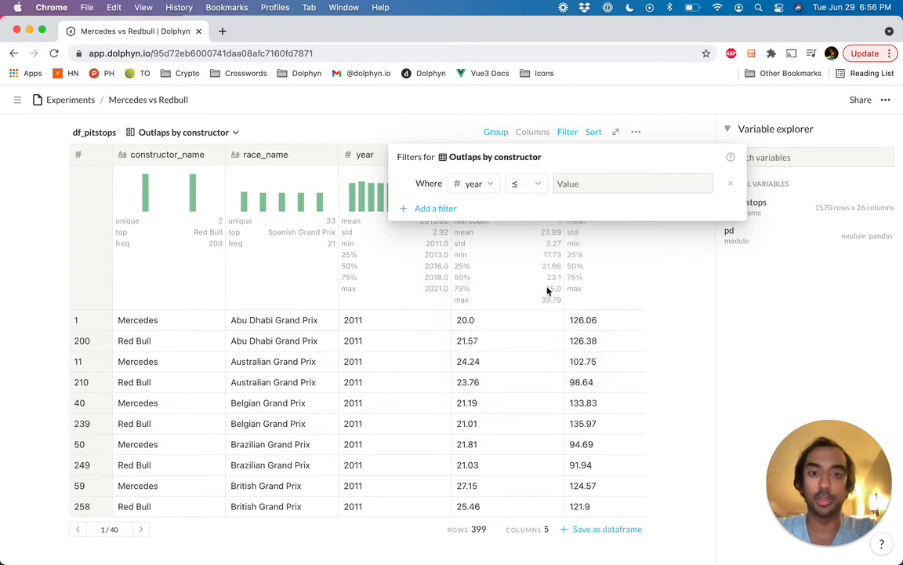
{"action": "left_click", "coordinate": [596, 182]}
{"action": "type", "text": "2018"}
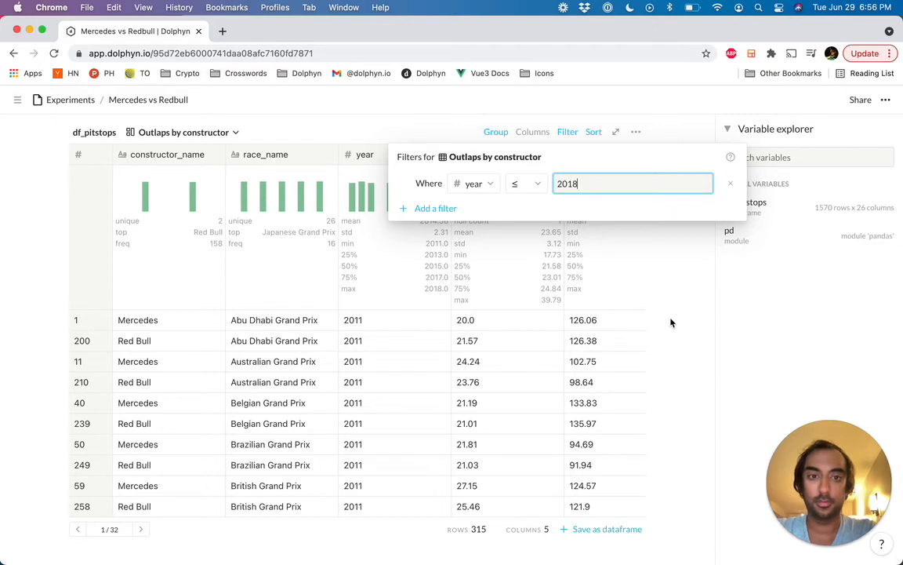
Step: Change the comparison operator of the view's year filter to ≥
{"action": "left_click", "coordinate": [530, 184]}
{"action": "left_click", "coordinate": [531, 282]}
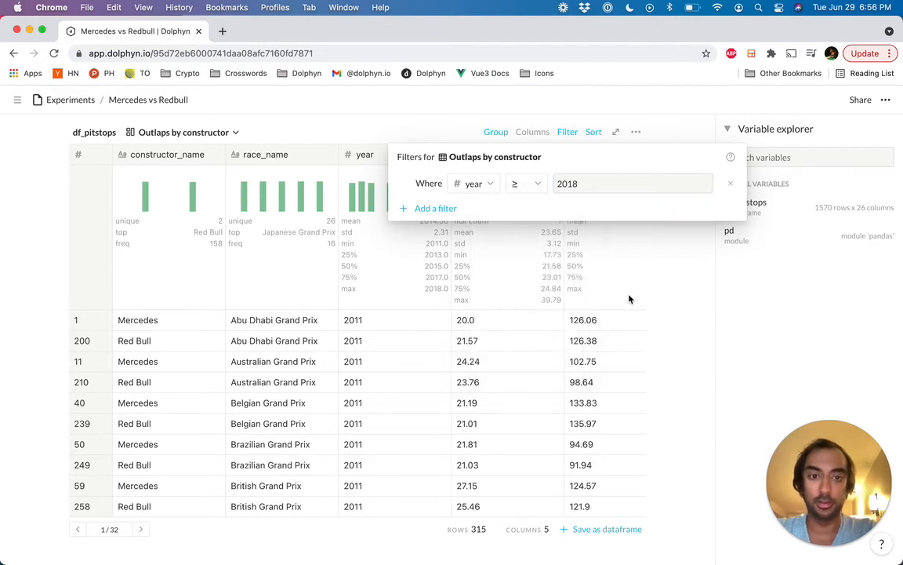
{"action": "left_click", "coordinate": [668, 308]}
Step: Compare the mean pitstop duration and mean outlap seconds of Mercedes and Red Bull race by race in the filtered view
{"action": "scroll", "coordinate": [508, 338], "scroll_direction": "down", "scroll_amount": 1}
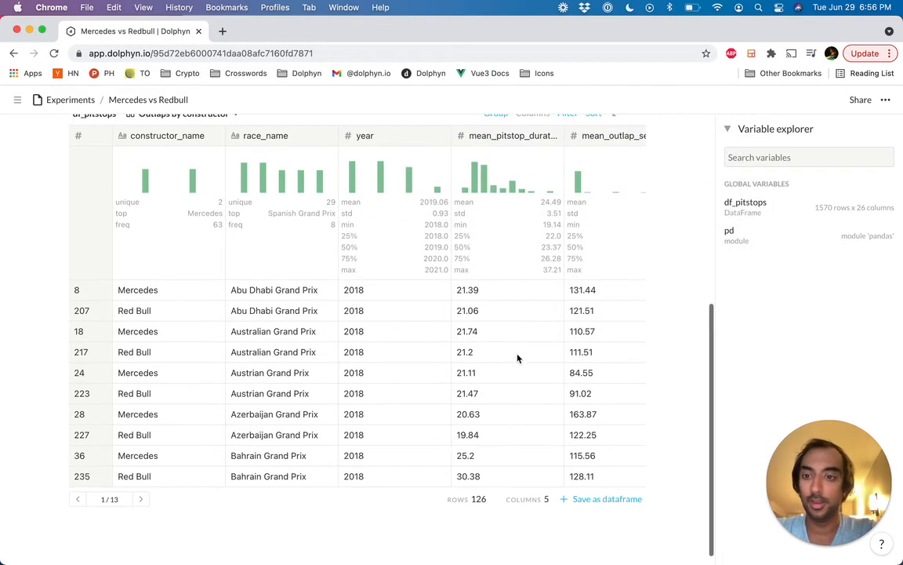
{"action": "scroll", "coordinate": [518, 359], "scroll_direction": "right", "scroll_amount": 2}
{"action": "scroll", "coordinate": [518, 358], "scroll_direction": "up", "scroll_amount": 1}
{"action": "scroll", "coordinate": [518, 358], "scroll_direction": "right", "scroll_amount": 1}
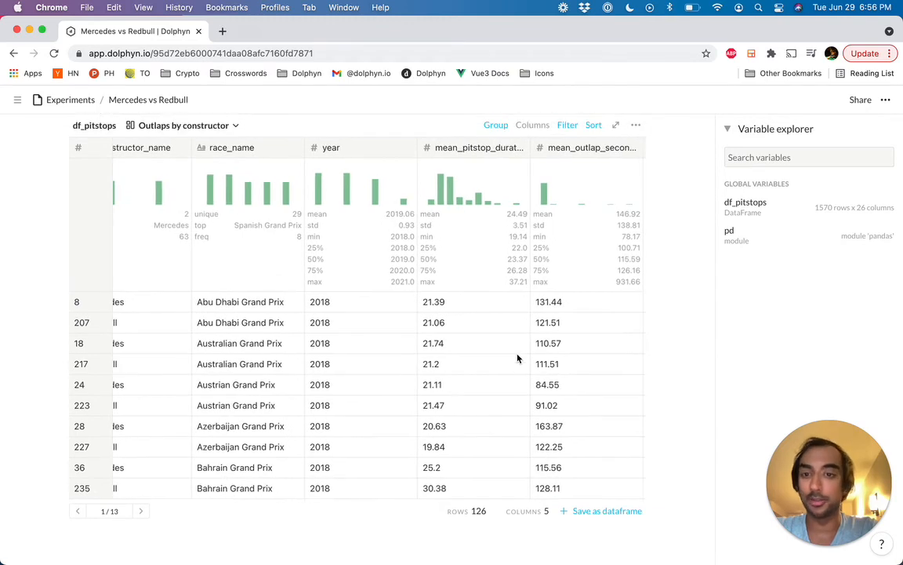
{"action": "scroll", "coordinate": [517, 358], "scroll_direction": "left", "scroll_amount": 2}
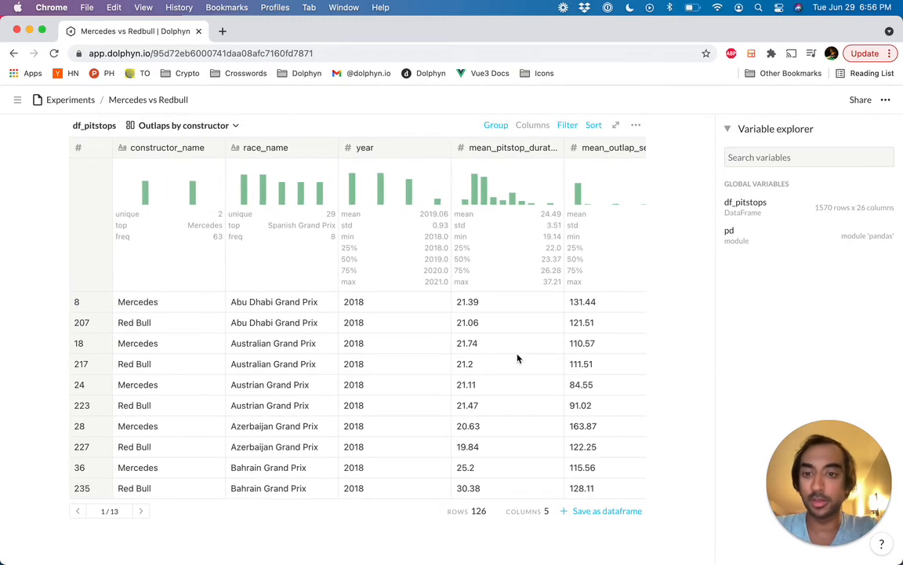
{"action": "scroll", "coordinate": [518, 358], "scroll_direction": "right", "scroll_amount": 2}
{"action": "scroll", "coordinate": [517, 359], "scroll_direction": "right", "scroll_amount": 1}
{"action": "scroll", "coordinate": [502, 363], "scroll_direction": "up", "scroll_amount": 1}
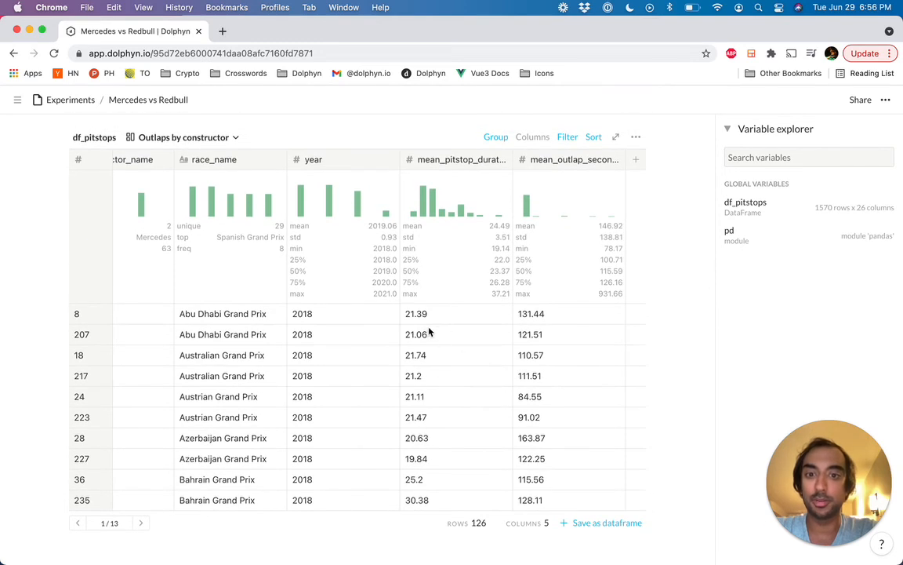
{"action": "scroll", "coordinate": [470, 368], "scroll_direction": "left", "scroll_amount": 1}
{"action": "scroll", "coordinate": [486, 367], "scroll_direction": "right", "scroll_amount": 1}
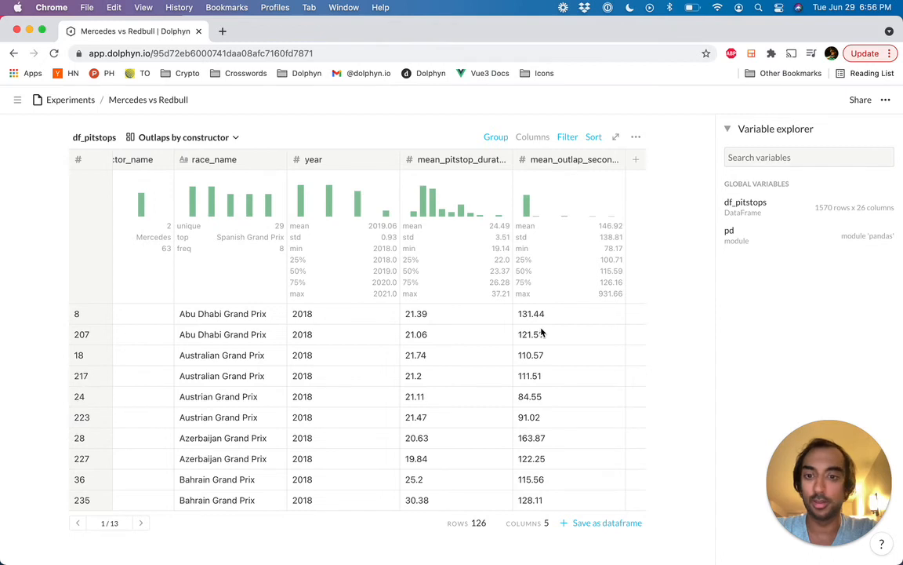
{"action": "scroll", "coordinate": [515, 353], "scroll_direction": "left", "scroll_amount": 3}
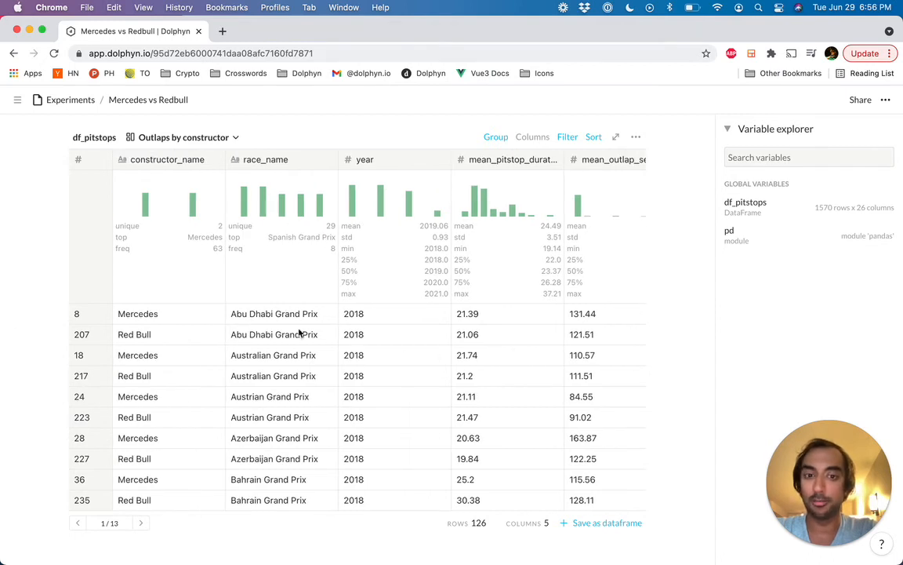
Step: Save the filtered Outlaps by constructor view as a dataframe named df_Outlaps_by_constructor
{"action": "scroll", "coordinate": [409, 430], "scroll_direction": "down", "scroll_amount": 2}
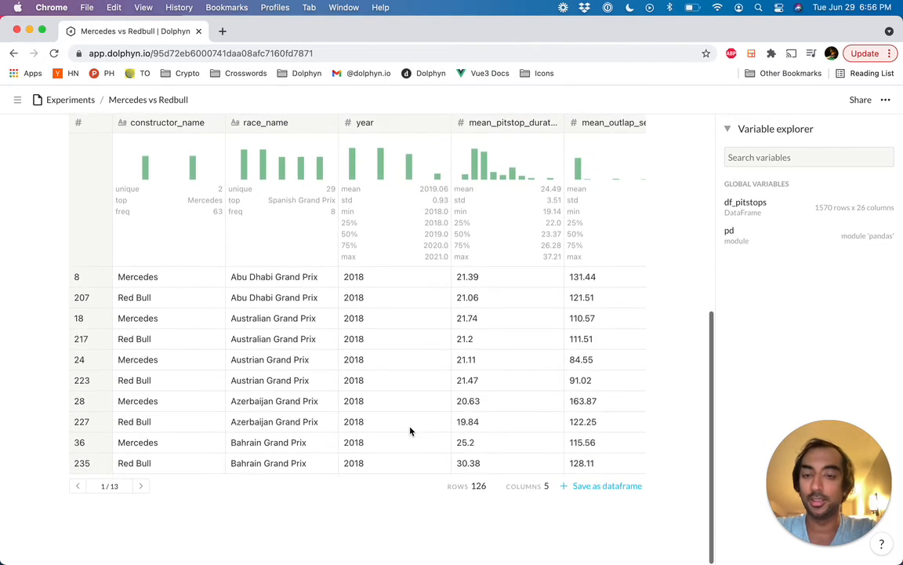
{"action": "left_click", "coordinate": [612, 487]}
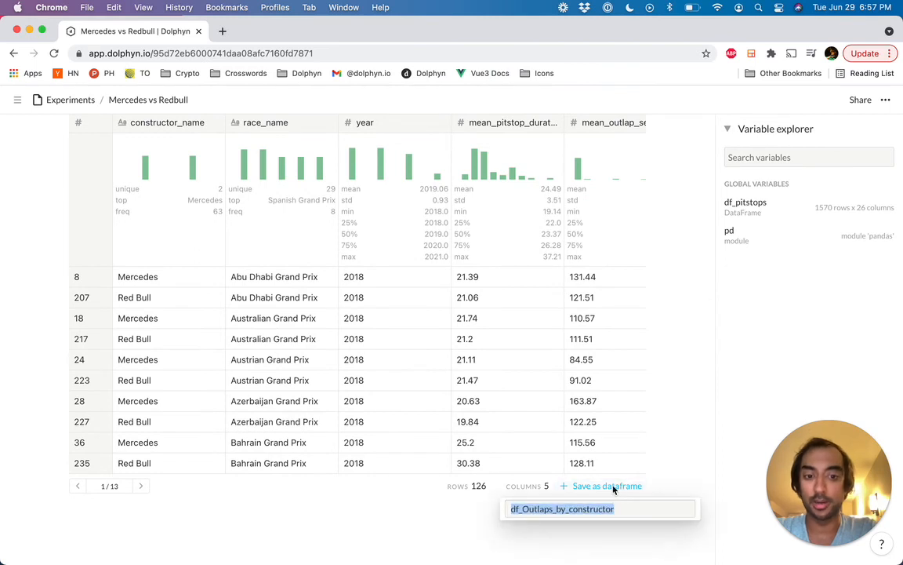
{"action": "key", "text": "Return"}
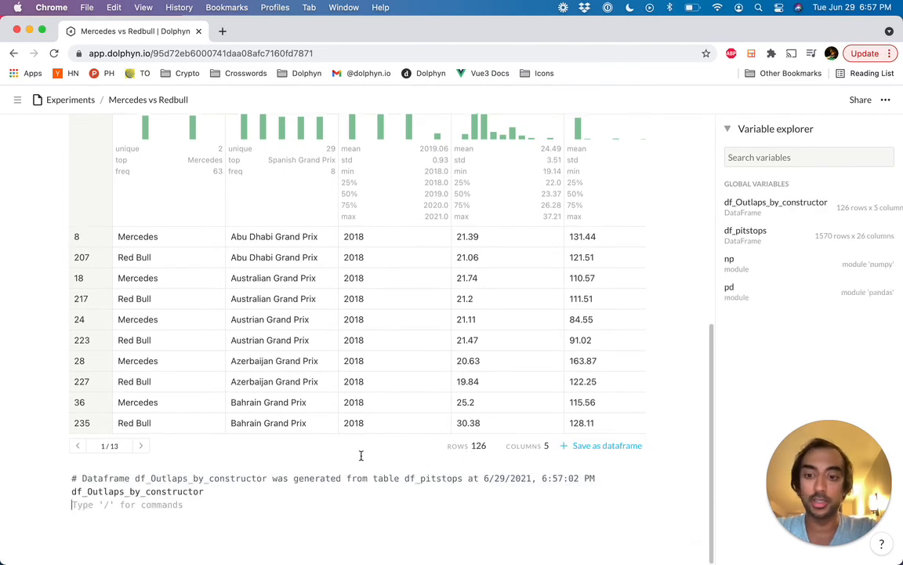
Step: Switch the df_pitstops table back to its Default view and look over its rows
{"action": "scroll", "coordinate": [289, 491], "scroll_direction": "up", "scroll_amount": 1}
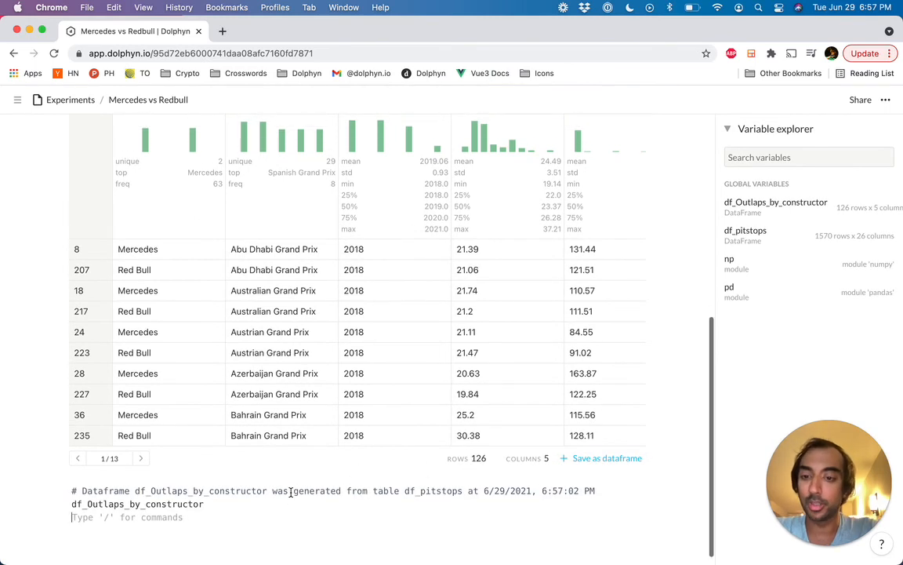
{"action": "scroll", "coordinate": [290, 491], "scroll_direction": "up", "scroll_amount": 2}
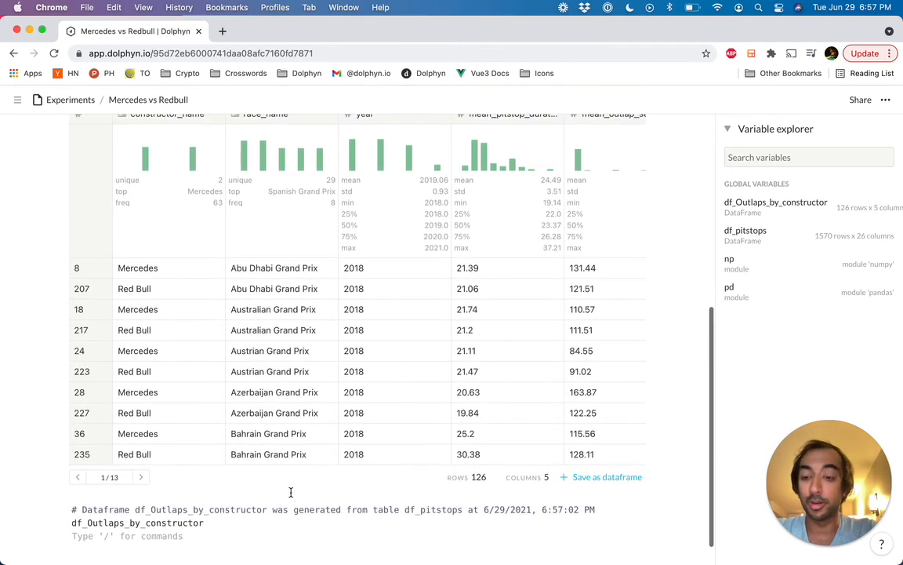
{"action": "scroll", "coordinate": [303, 435], "scroll_direction": "up", "scroll_amount": 3}
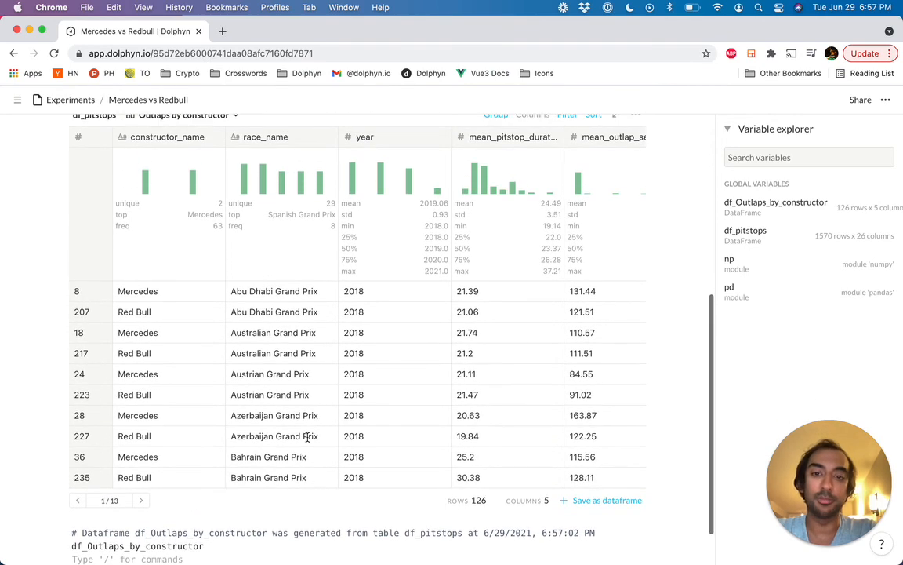
{"action": "scroll", "coordinate": [309, 437], "scroll_direction": "up", "scroll_amount": 4}
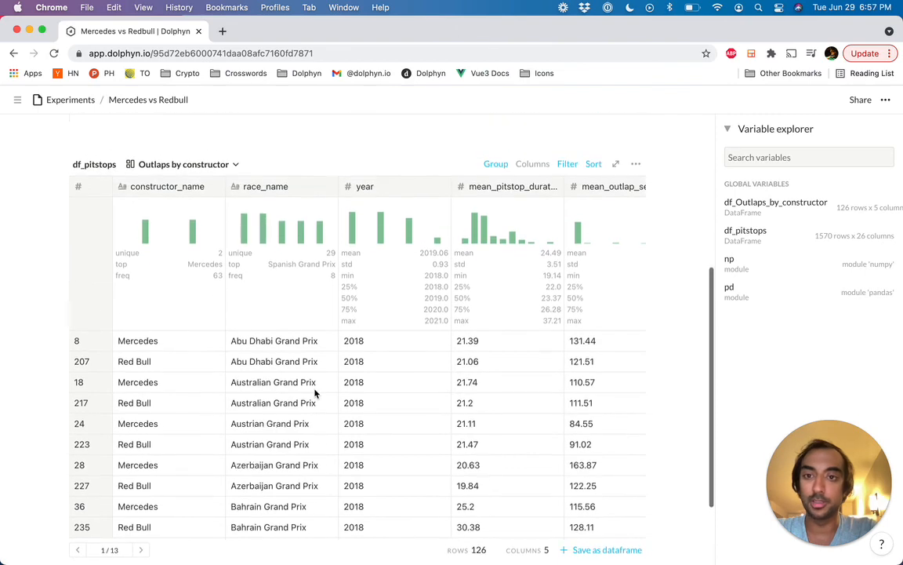
{"action": "scroll", "coordinate": [286, 321], "scroll_direction": "up", "scroll_amount": 2}
{"action": "left_click", "coordinate": [223, 186]}
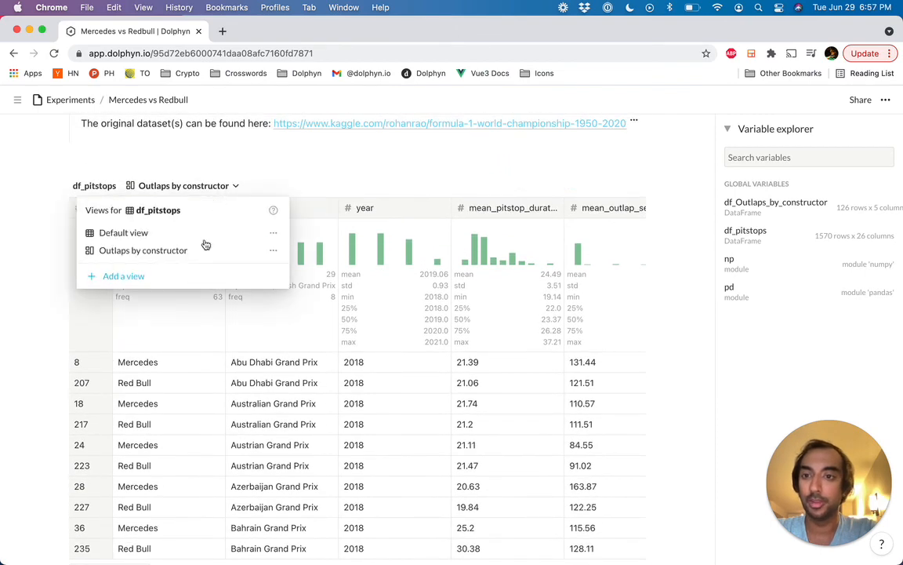
{"action": "left_click", "coordinate": [200, 235]}
{"action": "scroll", "coordinate": [343, 317], "scroll_direction": "down", "scroll_amount": 2}
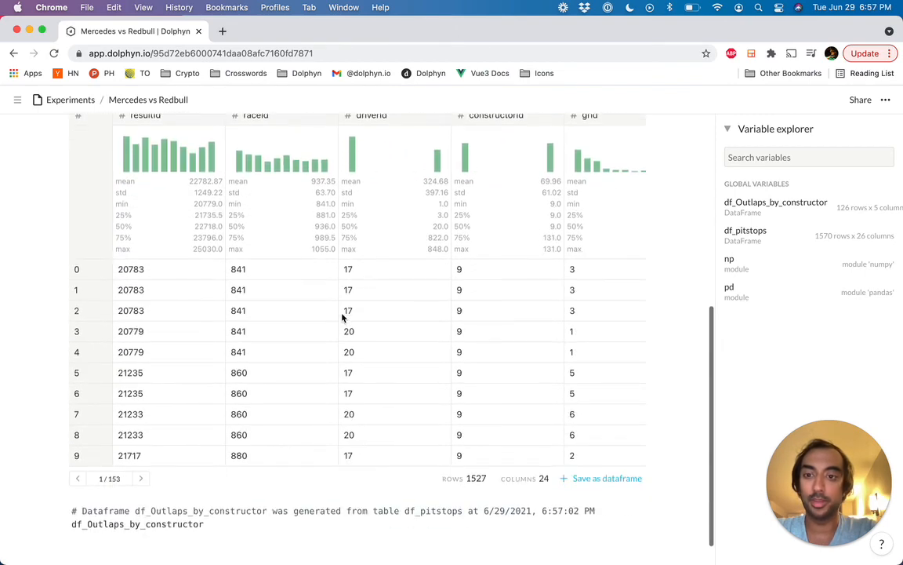
{"action": "scroll", "coordinate": [342, 317], "scroll_direction": "up", "scroll_amount": 1}
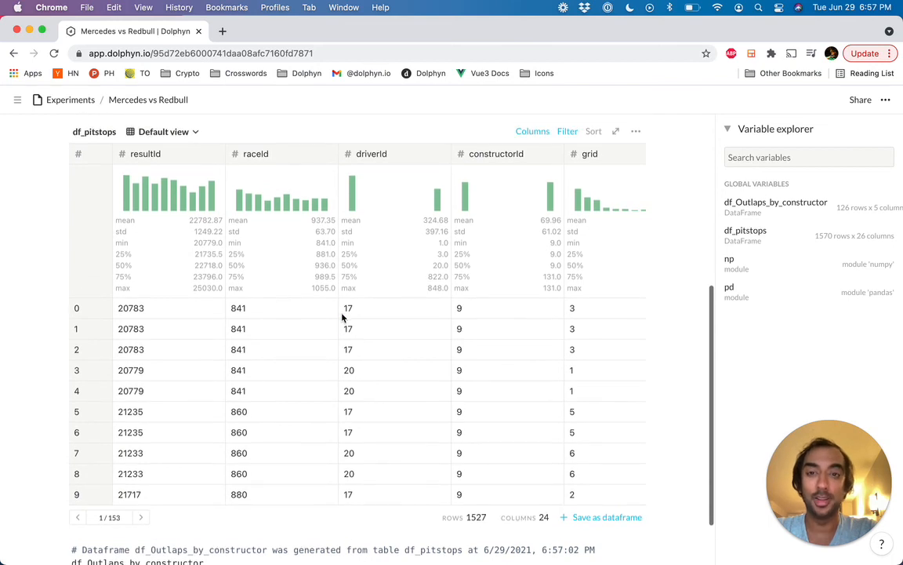